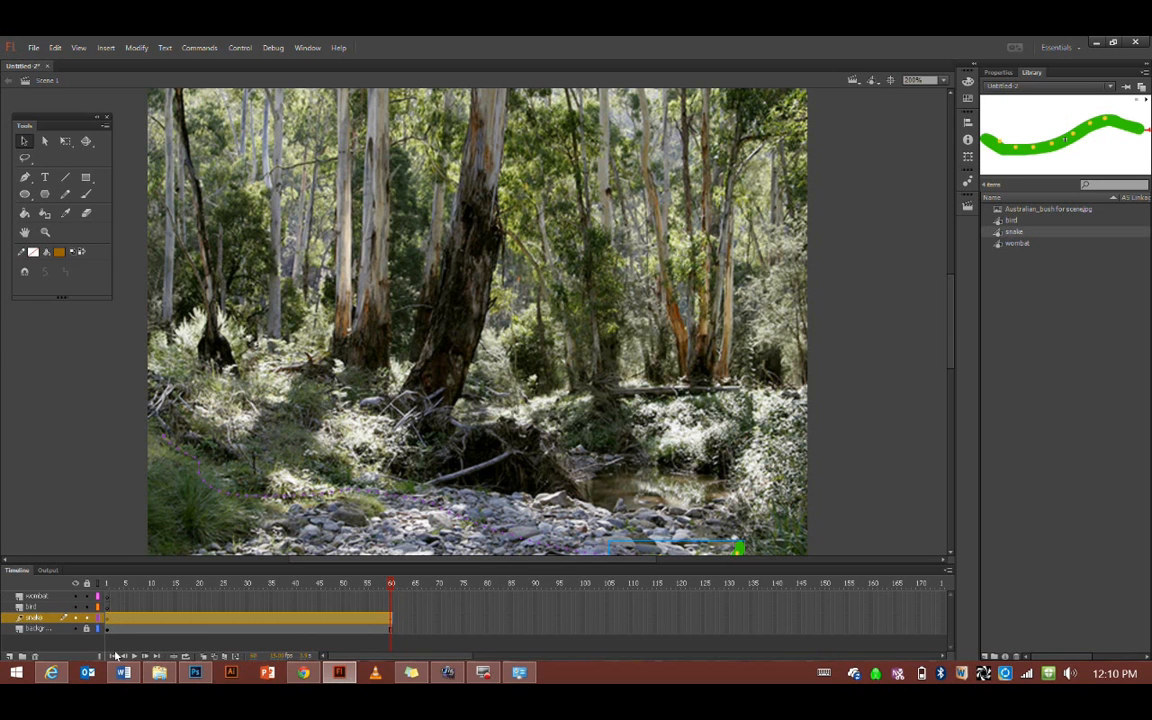
Step: Play back the snake's animation and return to frame 1 of the snake layer
{"action": "left_click", "coordinate": [135, 657]}
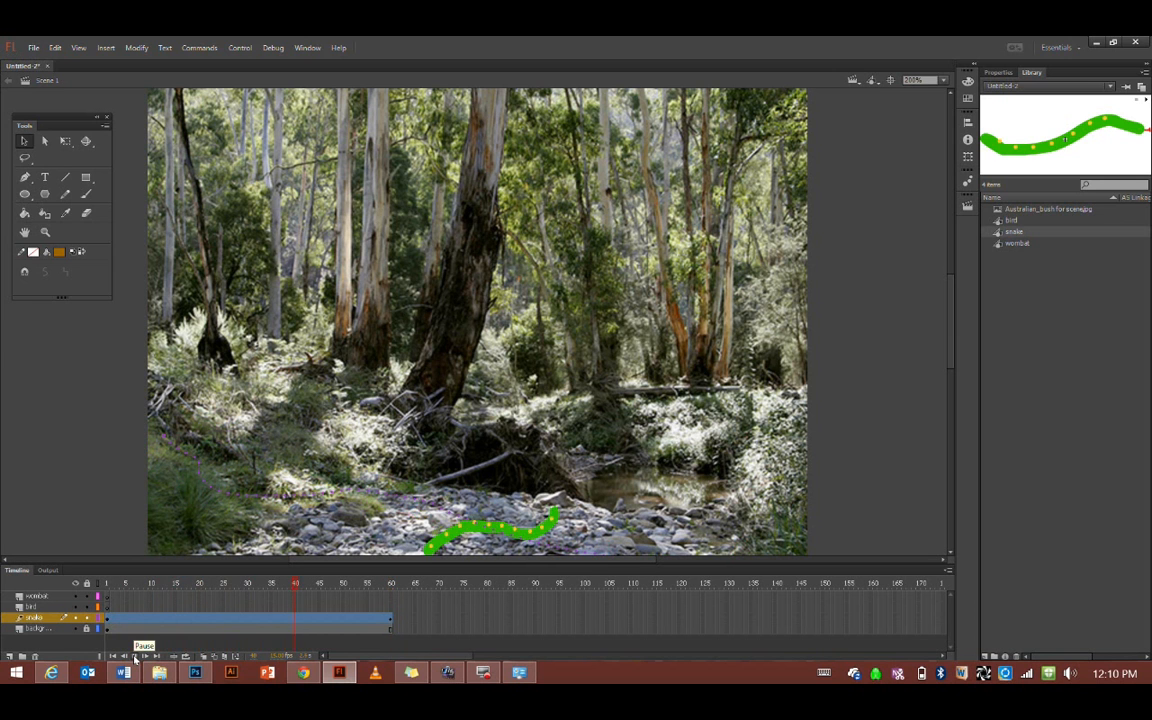
{"action": "left_click", "coordinate": [110, 620]}
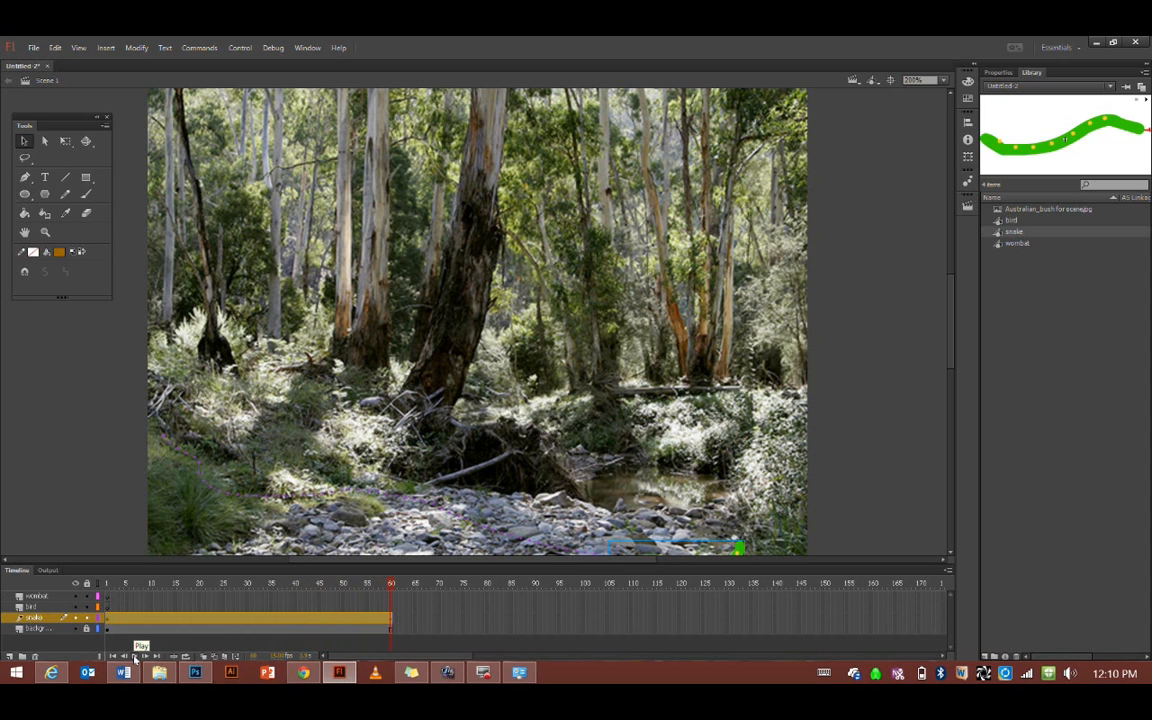
Step: Add the bird symbol to frame 1 of the bird layer, shrunk and flipped to face left at the scene's upper-right edge
{"action": "left_click", "coordinate": [106, 607]}
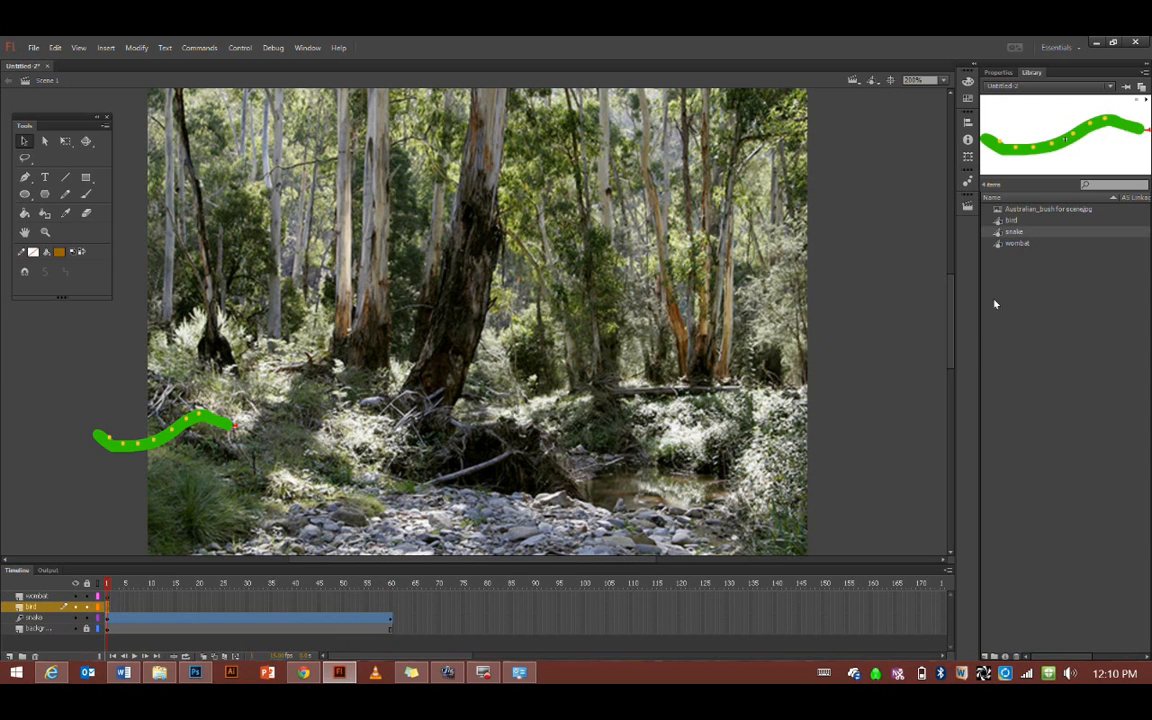
{"action": "left_click_drag", "start_coordinate": [997, 222], "coordinate": [212, 158]}
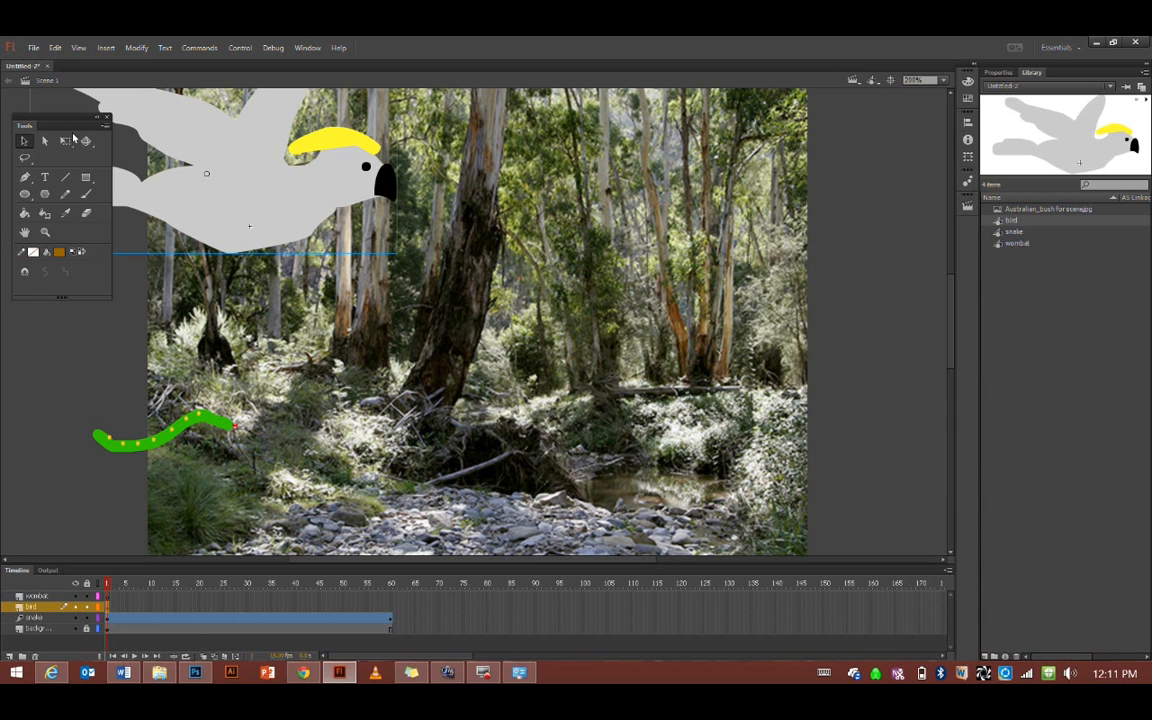
{"action": "left_click", "coordinate": [65, 141]}
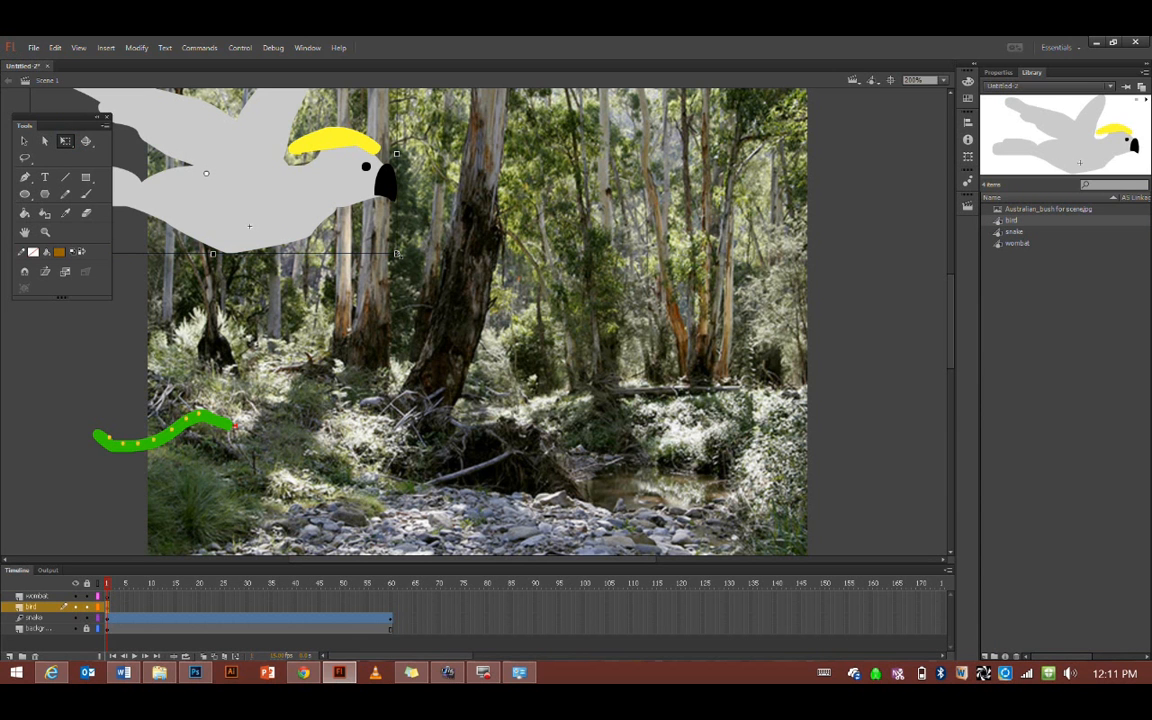
{"action": "left_click_drag", "start_coordinate": [396, 254], "coordinate": [462, 200]}
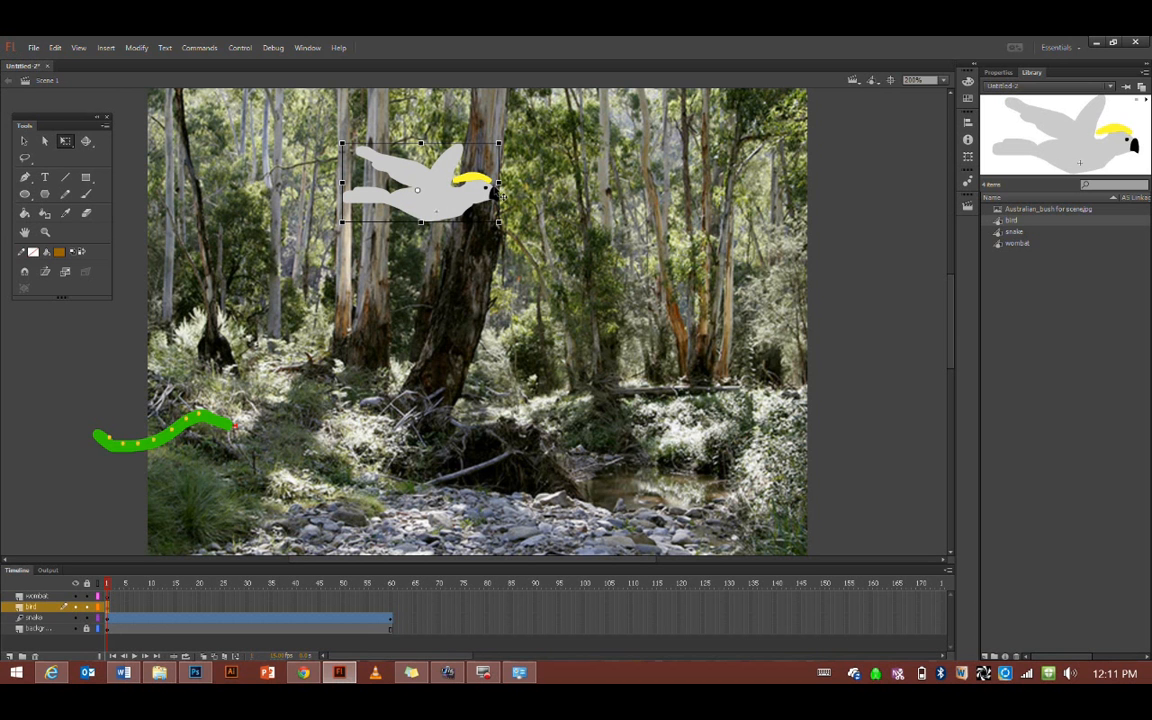
{"action": "left_click_drag", "start_coordinate": [497, 183], "coordinate": [778, 110]}
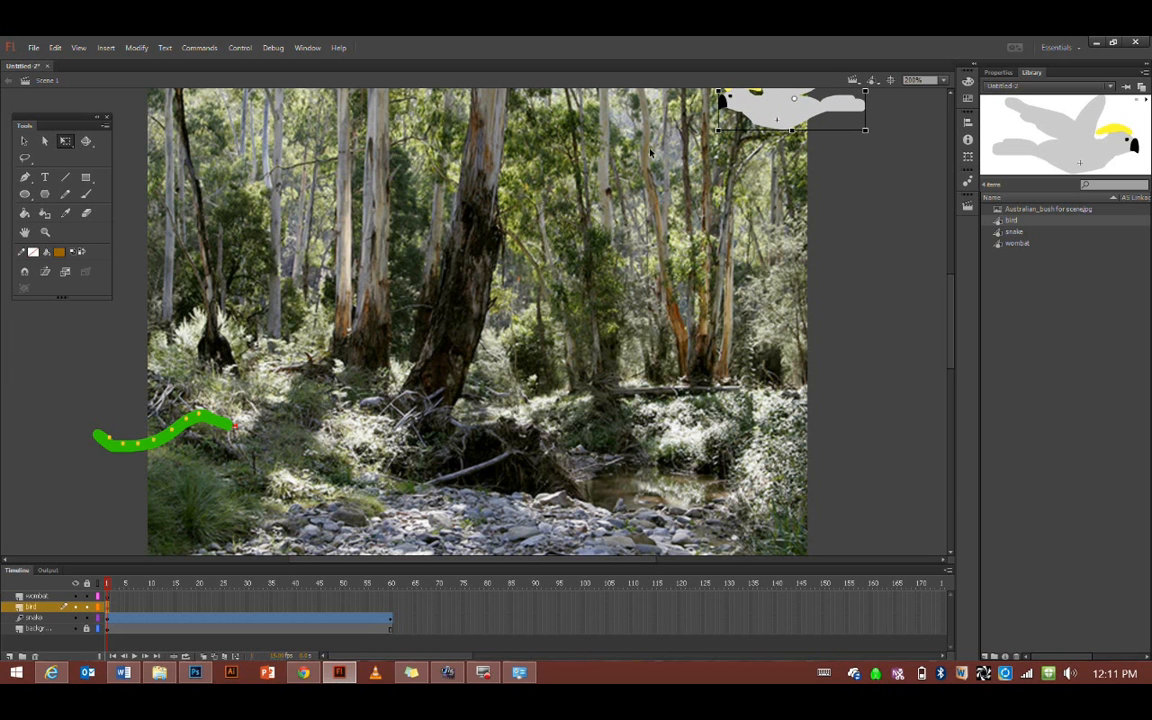
Step: Create a motion tween on the bird layer and move the bird past the scene's left edge at frame 15
{"action": "right_click", "coordinate": [109, 609]}
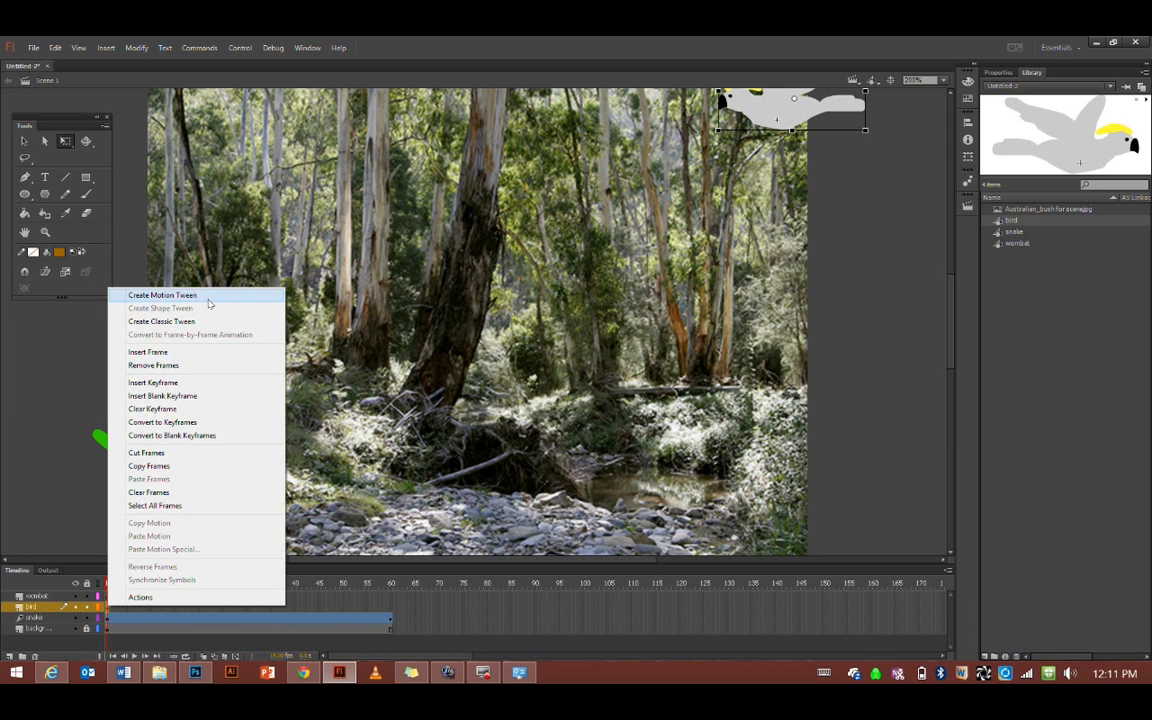
{"action": "left_click", "coordinate": [205, 296]}
{"action": "left_click", "coordinate": [25, 141]}
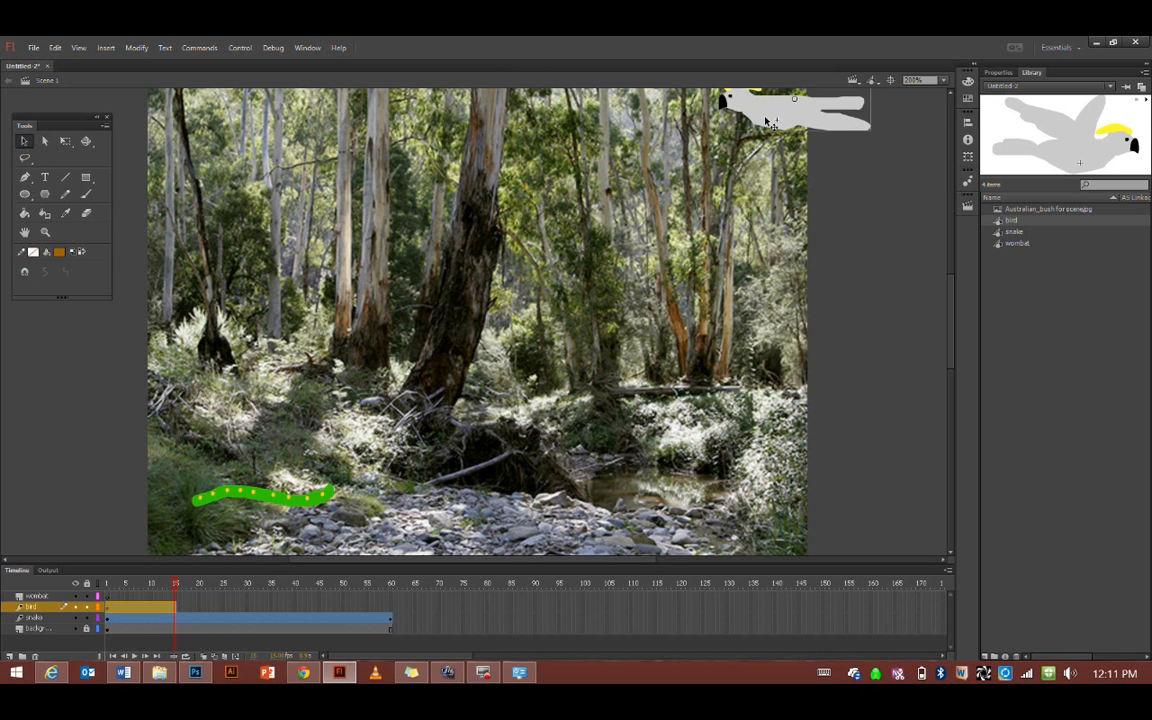
{"action": "left_click_drag", "start_coordinate": [766, 110], "coordinate": [68, 267]}
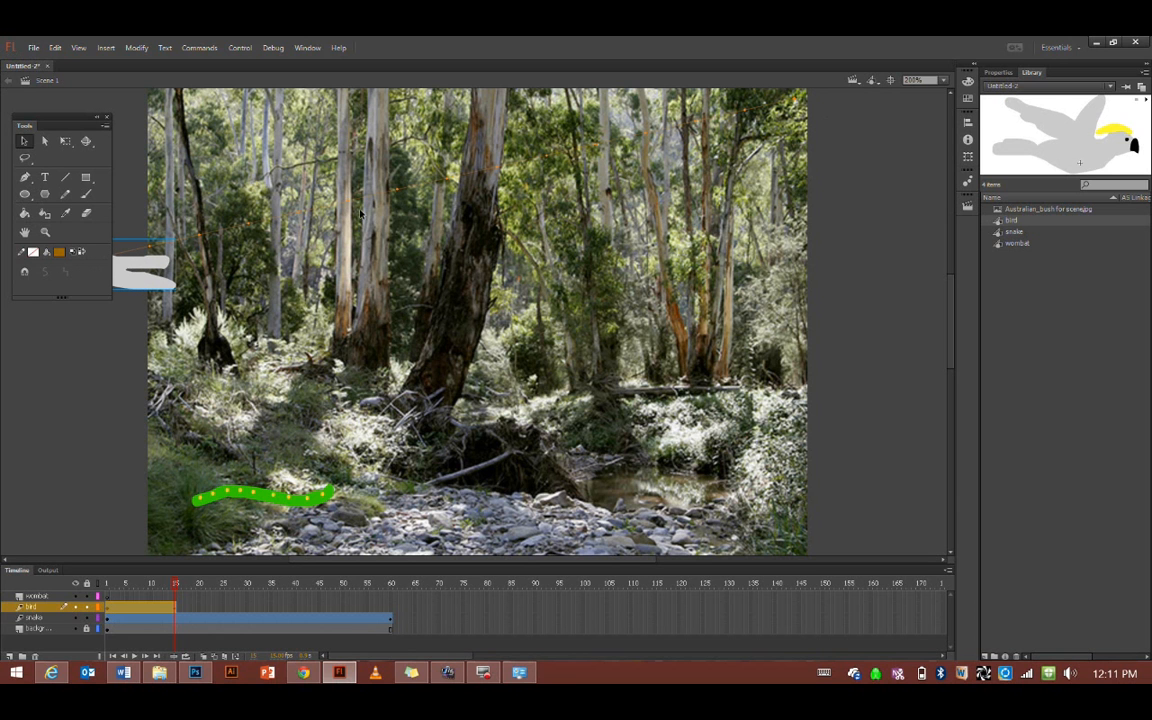
Step: Bend the bird's motion path into a downward curve and extend its tween to frame 60
{"action": "left_click_drag", "start_coordinate": [446, 180], "coordinate": [494, 255]}
{"action": "left_click_drag", "start_coordinate": [309, 273], "coordinate": [303, 220]}
{"action": "left_click_drag", "start_coordinate": [174, 608], "coordinate": [389, 608]}
Step: Check the bird at frame 60 and play the animation from frame 1
{"action": "left_click", "coordinate": [391, 608]}
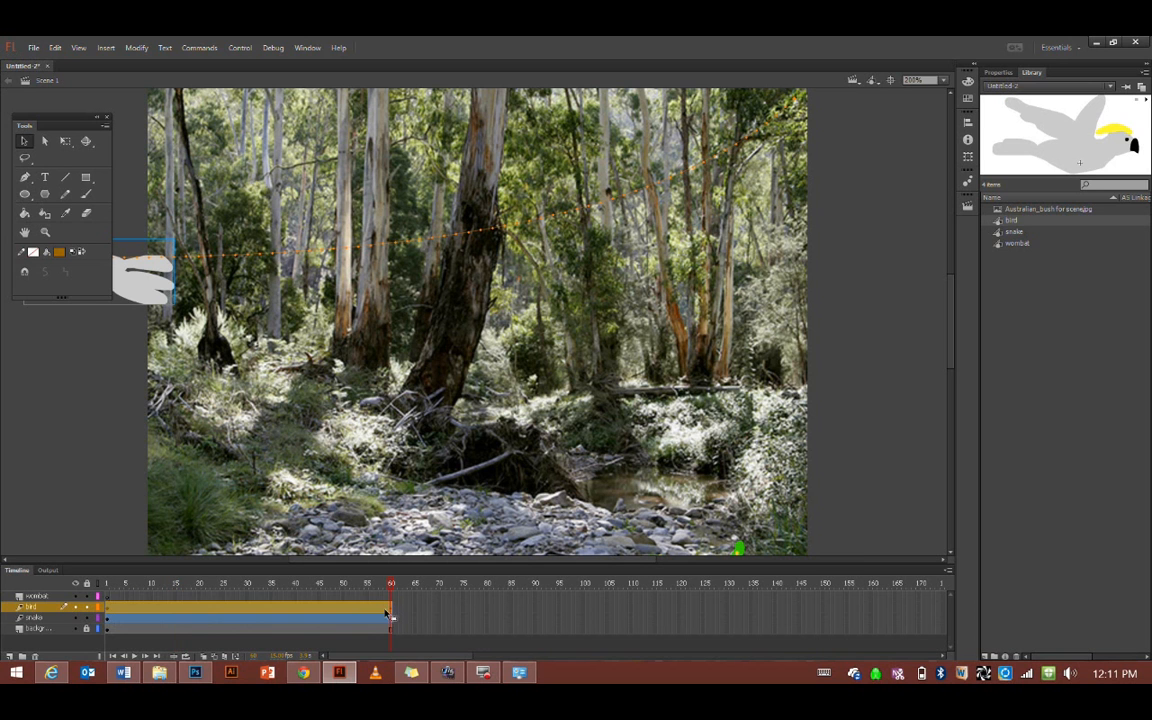
{"action": "left_click", "coordinate": [108, 608]}
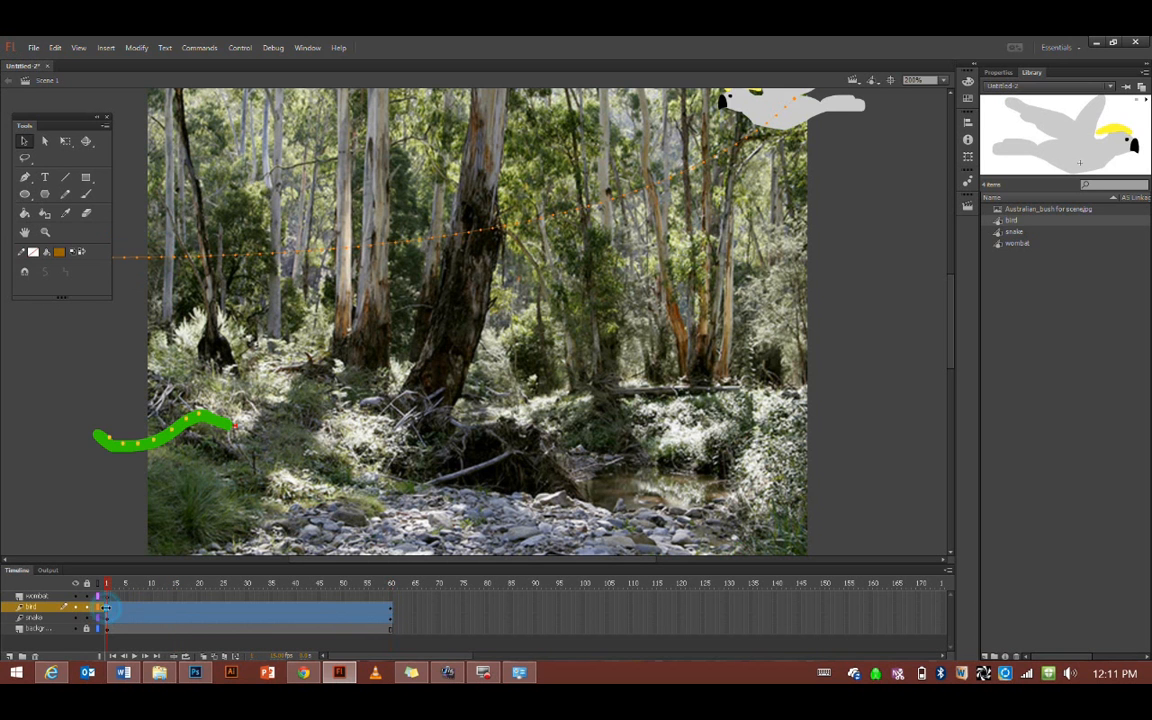
{"action": "left_click", "coordinate": [135, 657]}
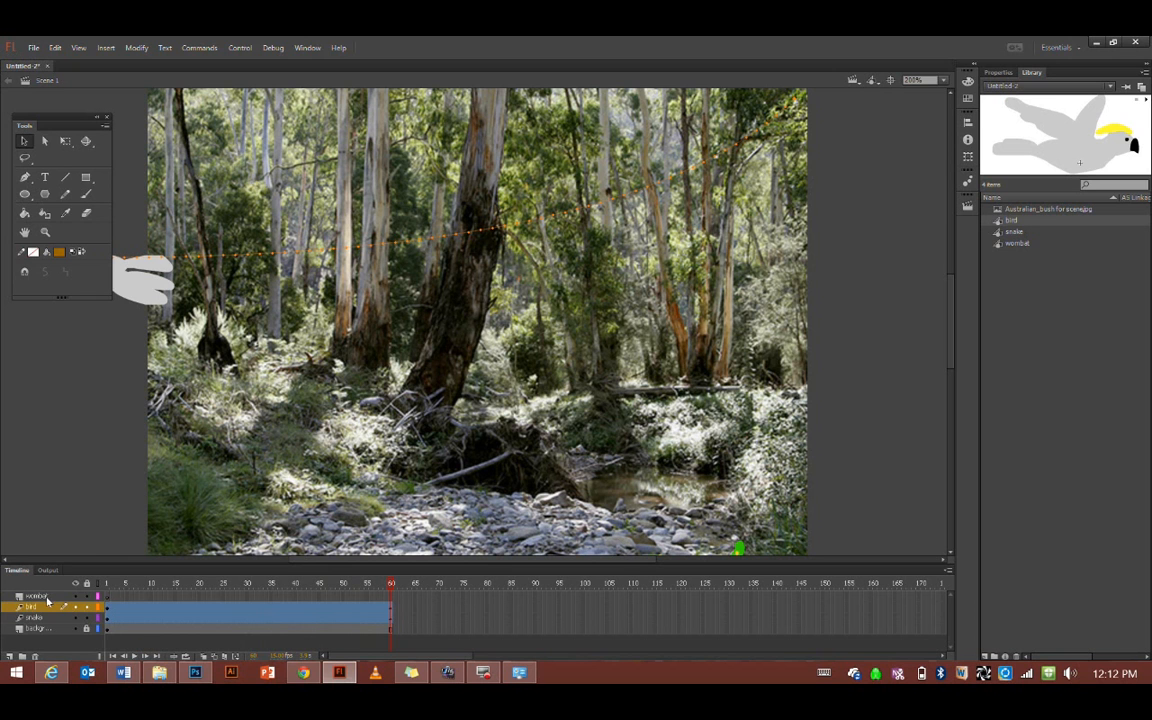
Step: Place the wombat symbol from the library on frame 1 of the wombat layer
{"action": "left_click", "coordinate": [107, 597]}
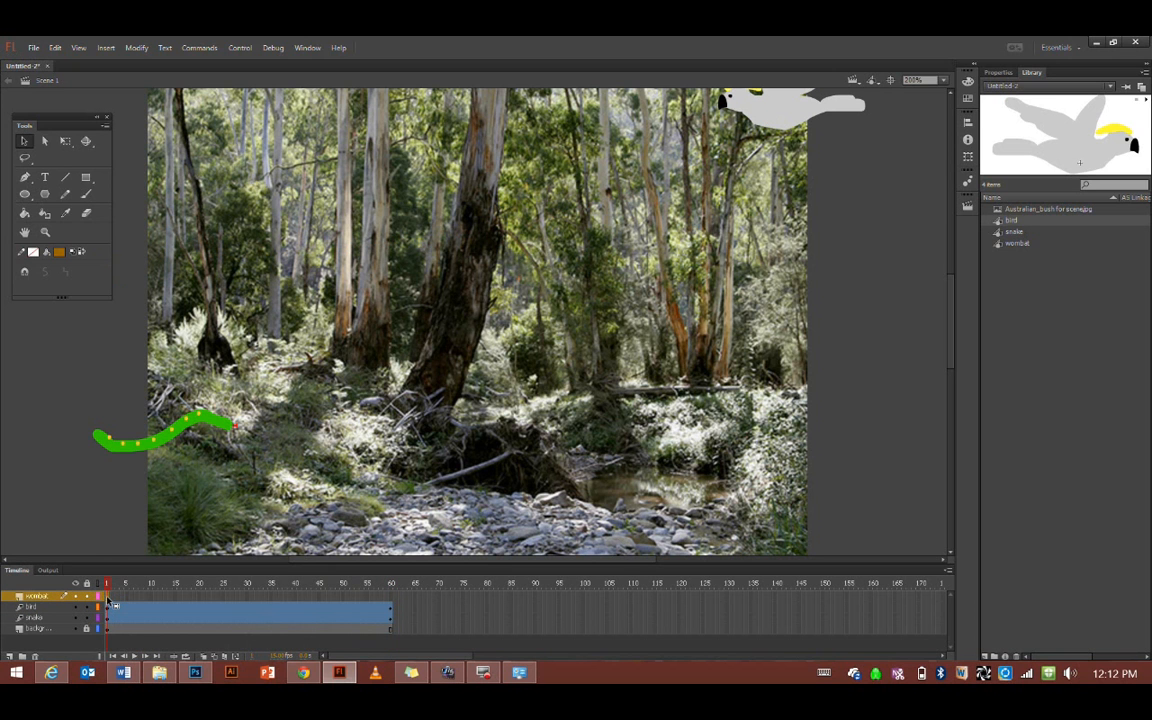
{"action": "left_click", "coordinate": [998, 246]}
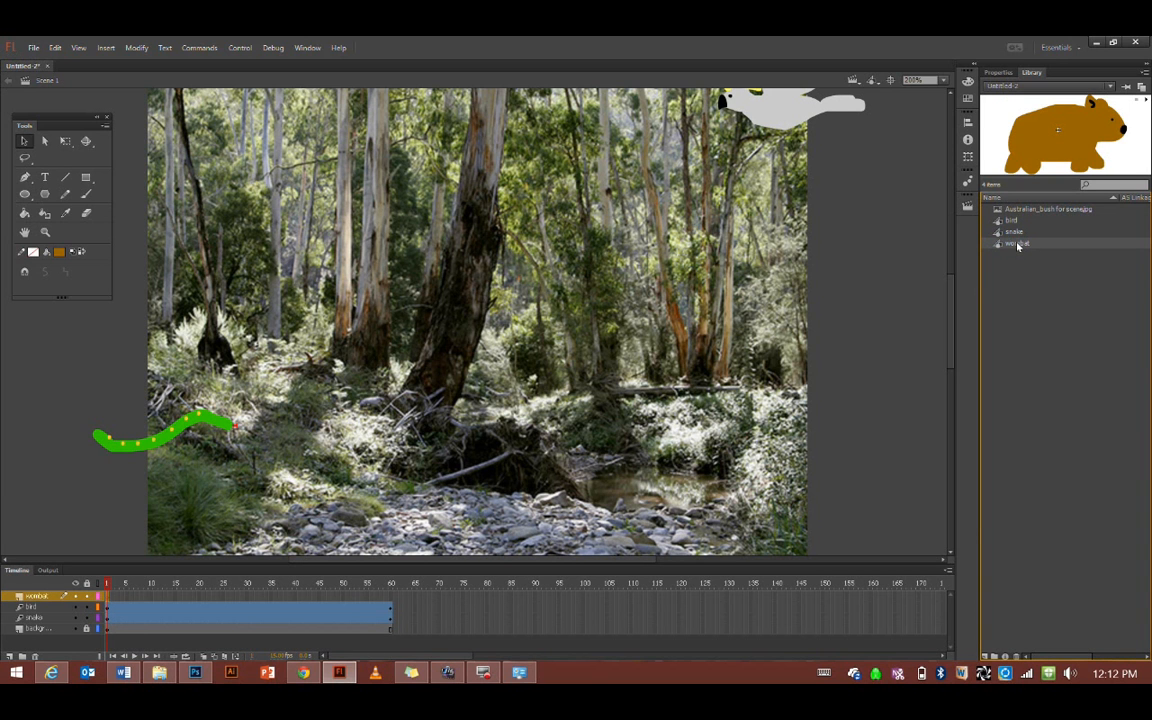
{"action": "left_click_drag", "start_coordinate": [1018, 246], "coordinate": [678, 370]}
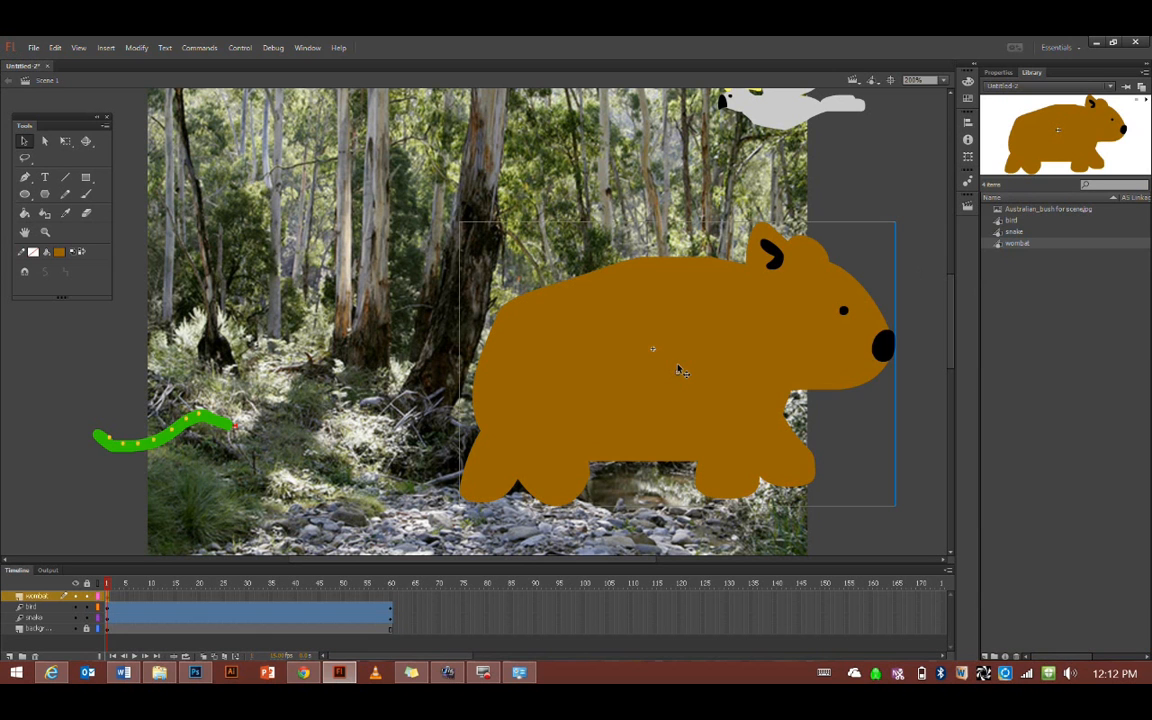
Step: Shrink the wombat, flip it to face left and position it just outside the scene's right edge
{"action": "left_click", "coordinate": [65, 141]}
{"action": "left_click_drag", "start_coordinate": [459, 221], "coordinate": [635, 341]}
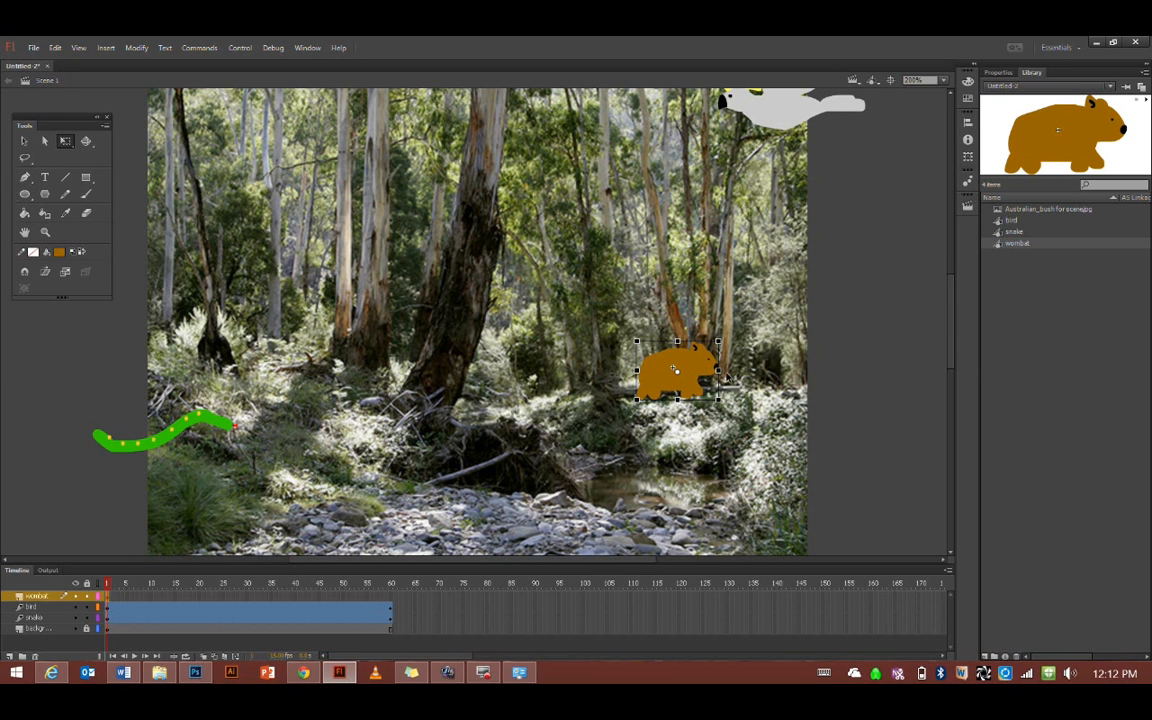
{"action": "left_click_drag", "start_coordinate": [722, 371], "coordinate": [634, 369]}
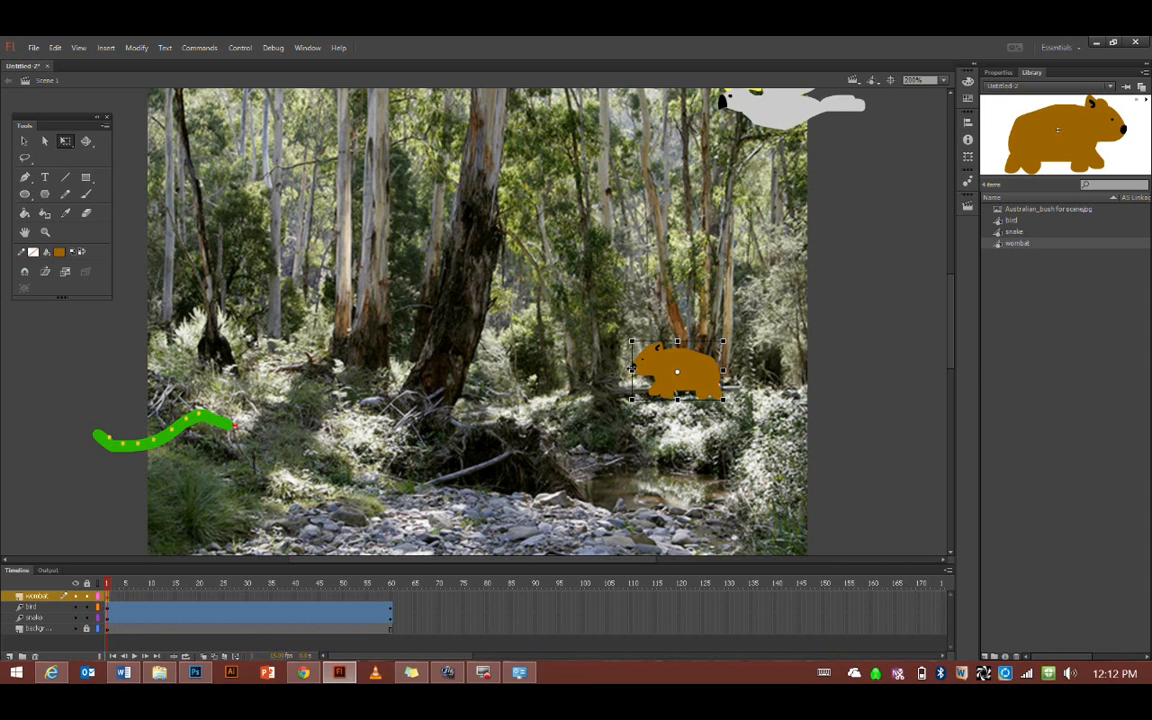
{"action": "left_click_drag", "start_coordinate": [687, 365], "coordinate": [873, 355]}
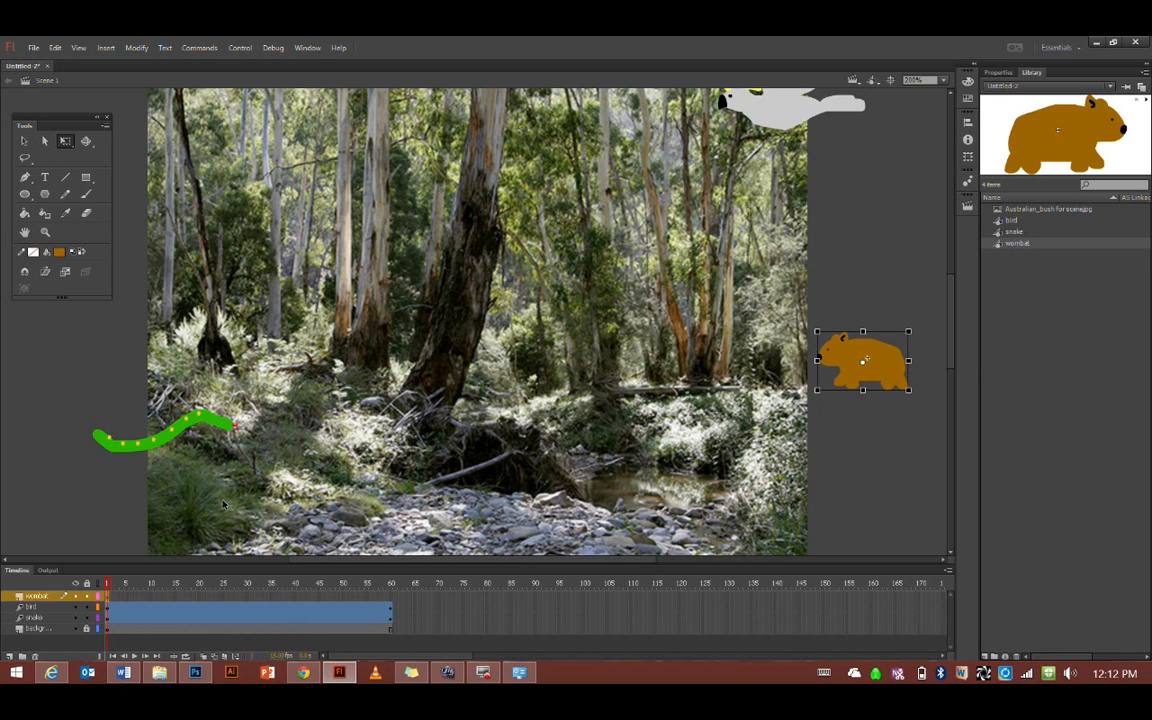
Step: Create a motion tween moving the wombat left to beside the dark leaning trunk, and extend it to frame 60
{"action": "right_click", "coordinate": [107, 598]}
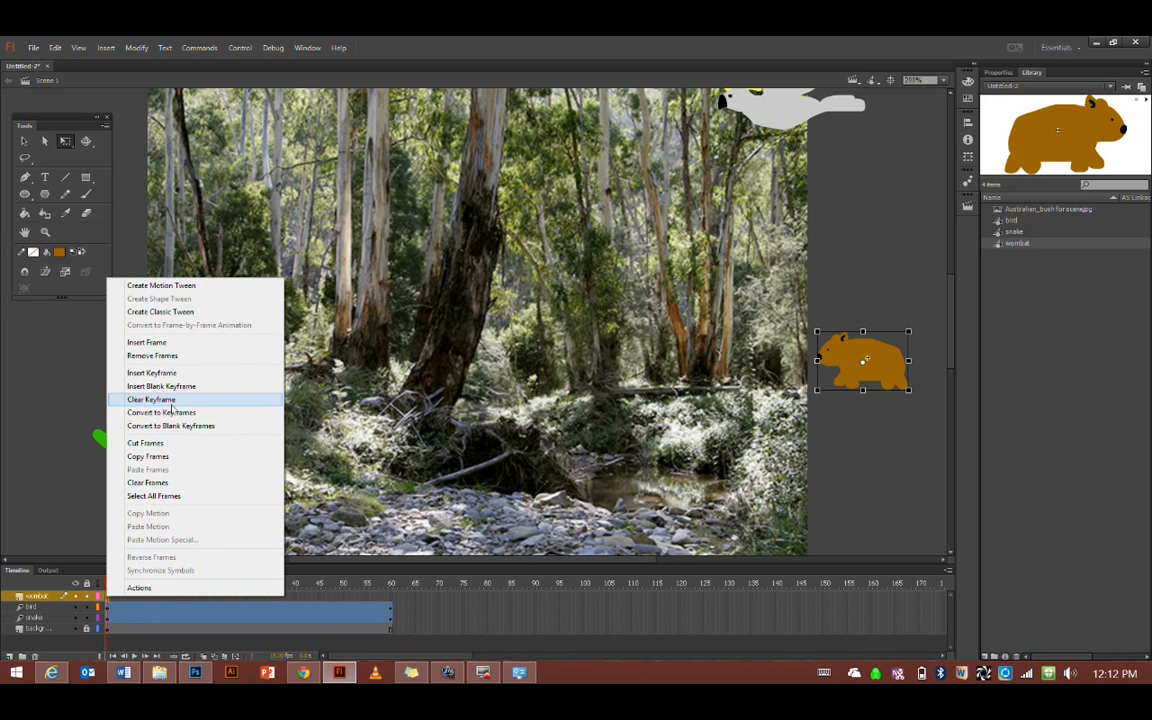
{"action": "left_click", "coordinate": [177, 286]}
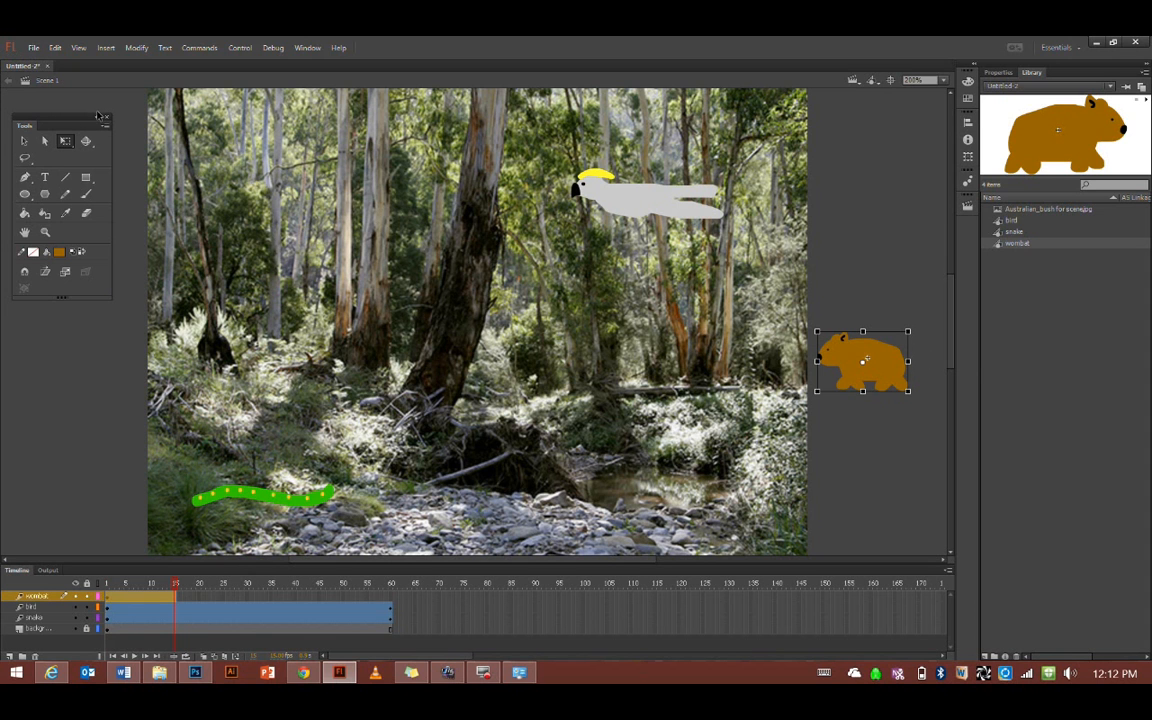
{"action": "left_click", "coordinate": [24, 141]}
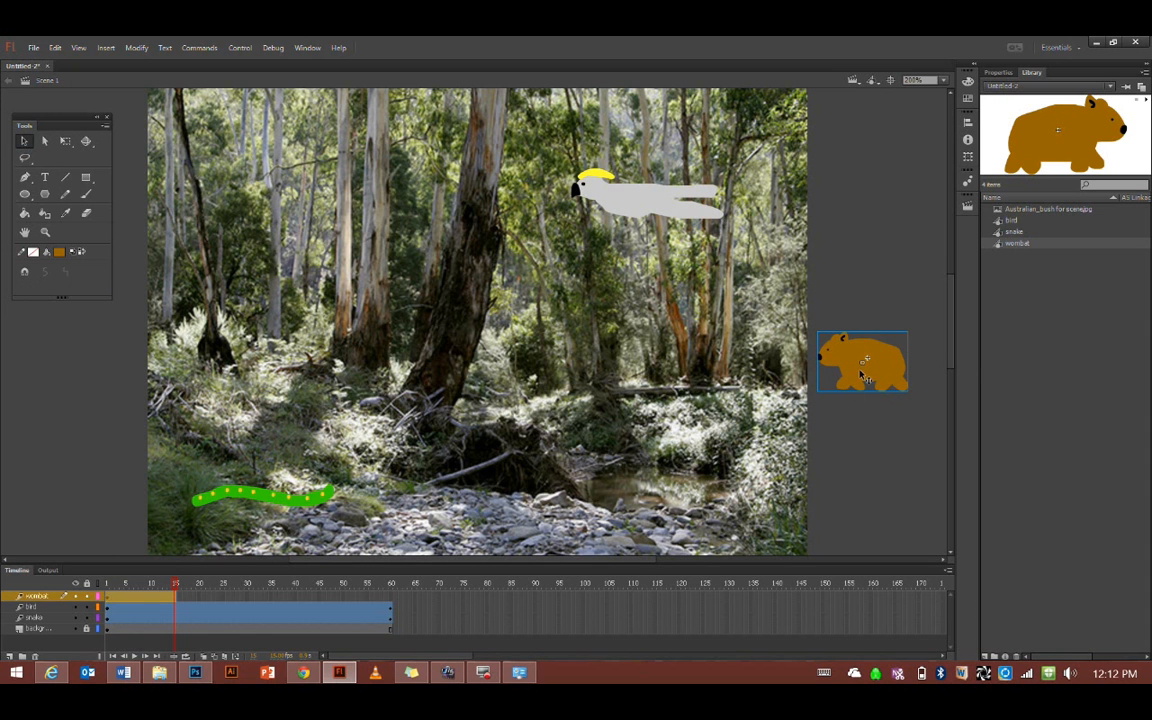
{"action": "left_click_drag", "start_coordinate": [840, 360], "coordinate": [499, 364]}
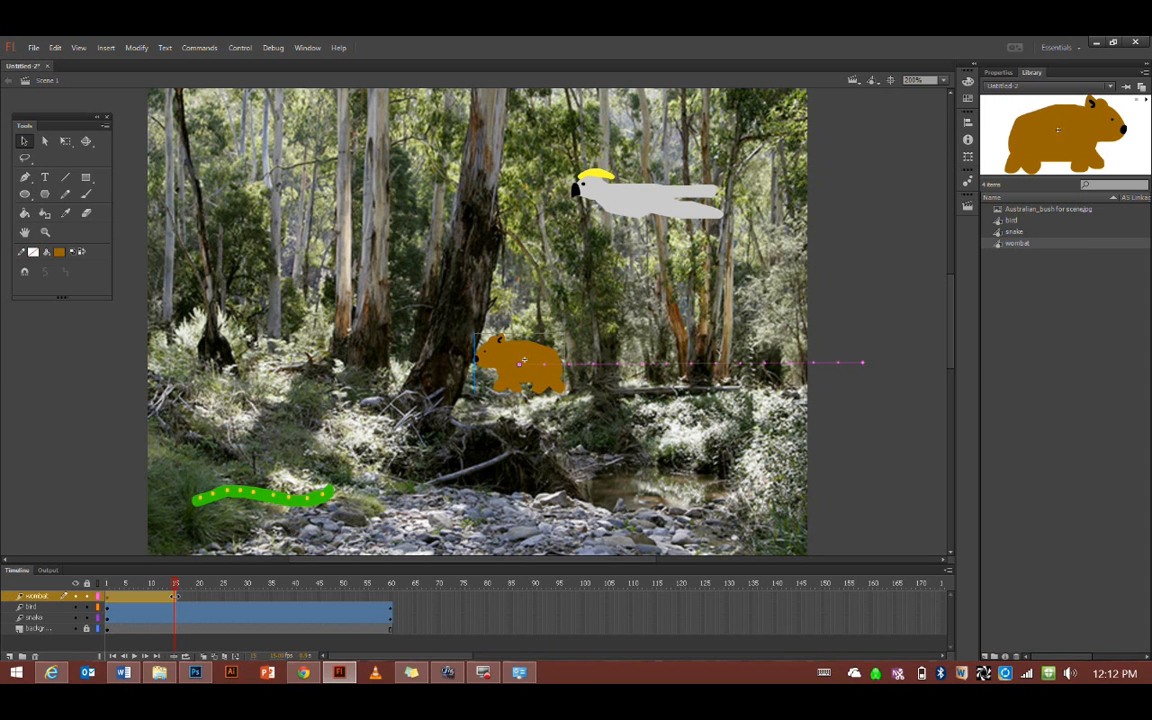
{"action": "left_click_drag", "start_coordinate": [172, 595], "coordinate": [391, 594]}
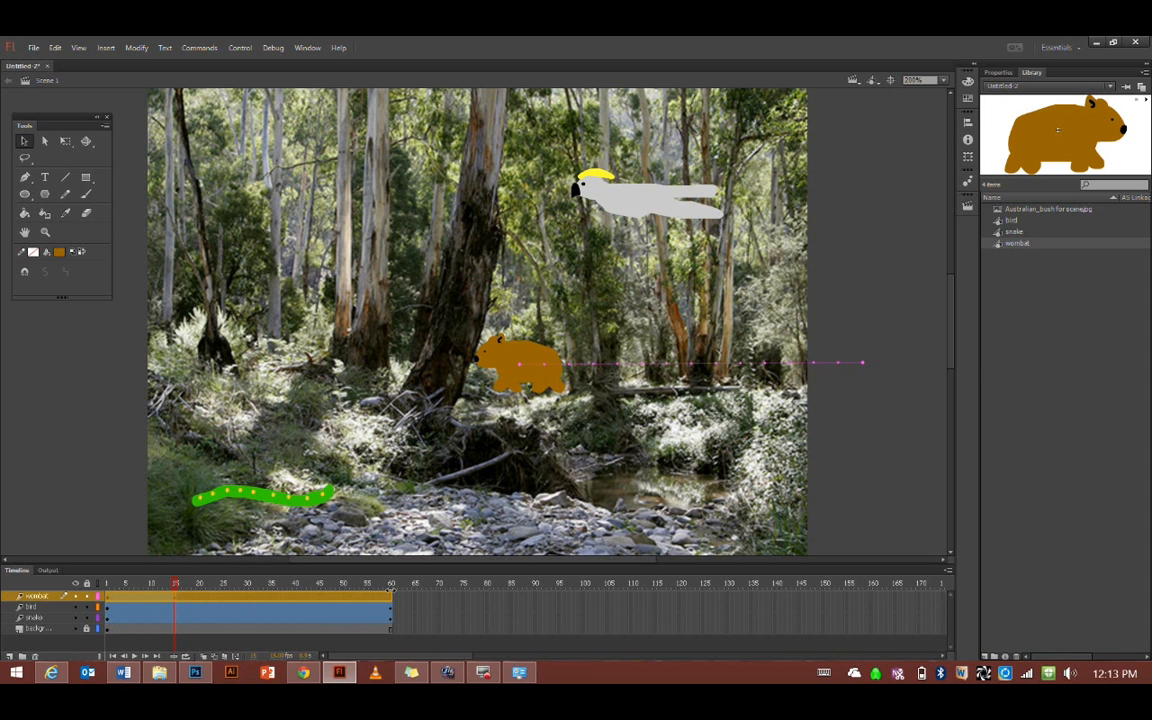
Step: Check the wombat at frame 60 and play the animation from the first frame
{"action": "left_click", "coordinate": [391, 594]}
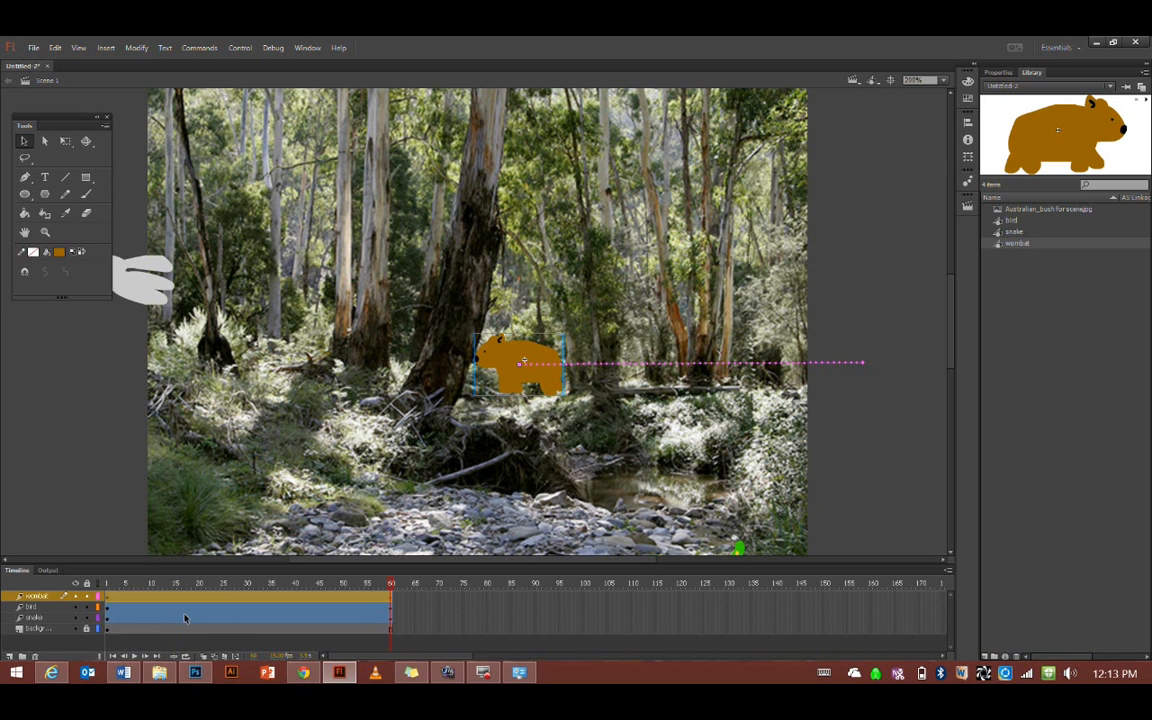
{"action": "left_click", "coordinate": [107, 594]}
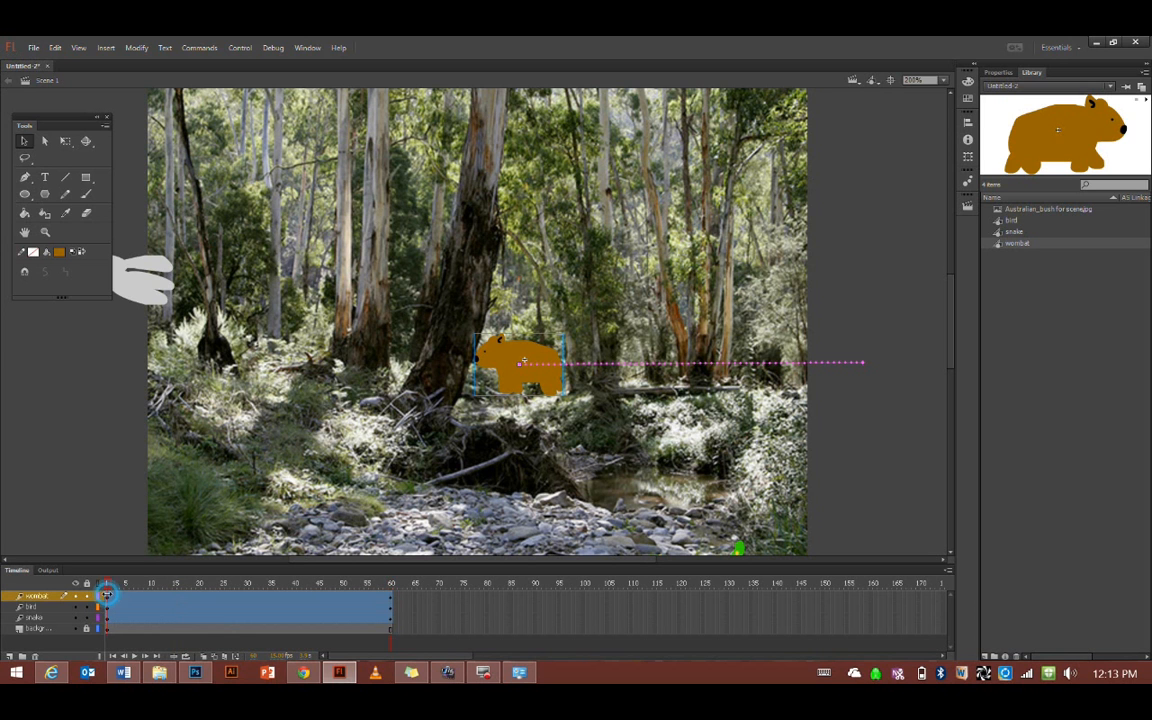
{"action": "left_click", "coordinate": [135, 655]}
Step: Lower the end of the wombat's motion path near the dark trunk and shape the path into a gentle arc
{"action": "left_click", "coordinate": [108, 597]}
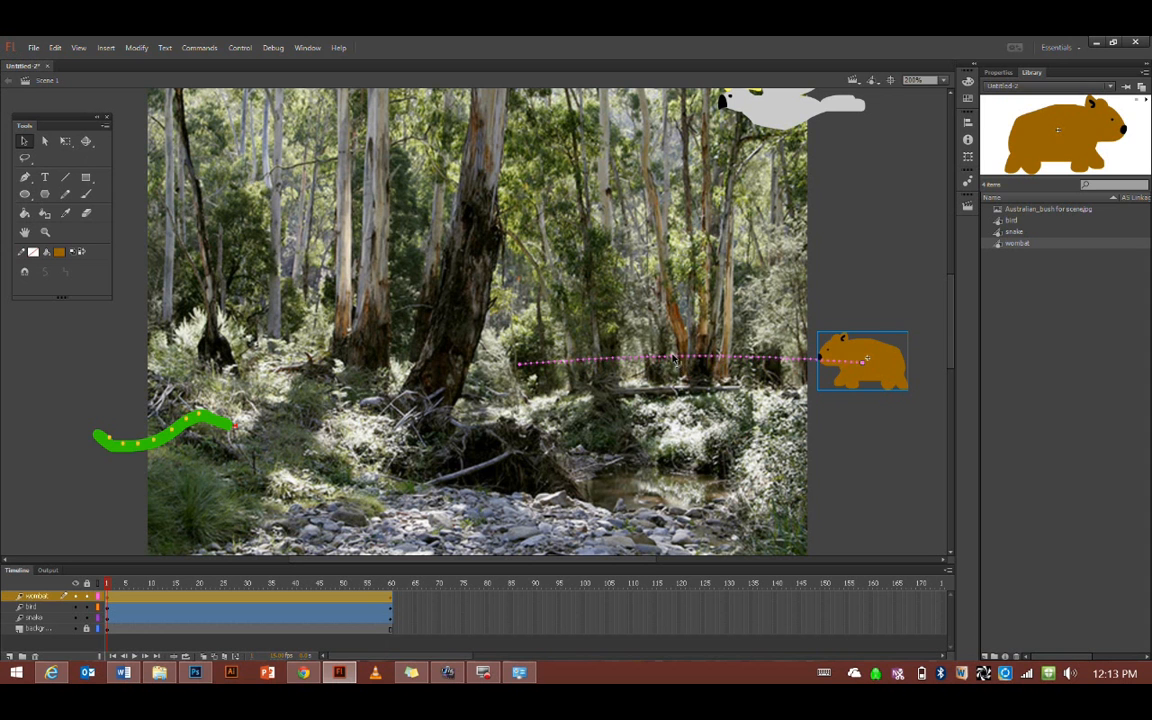
{"action": "left_click_drag", "start_coordinate": [677, 366], "coordinate": [666, 386]}
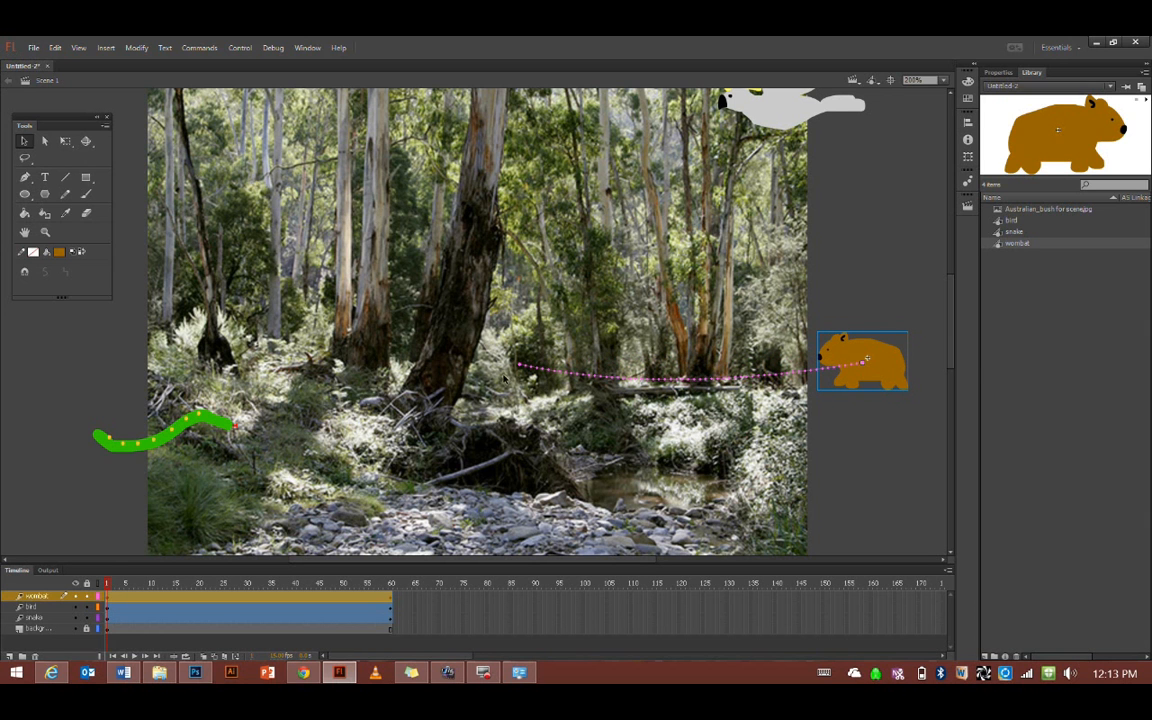
{"action": "left_click_drag", "start_coordinate": [519, 367], "coordinate": [510, 402]}
{"action": "left_click_drag", "start_coordinate": [643, 386], "coordinate": [645, 379]}
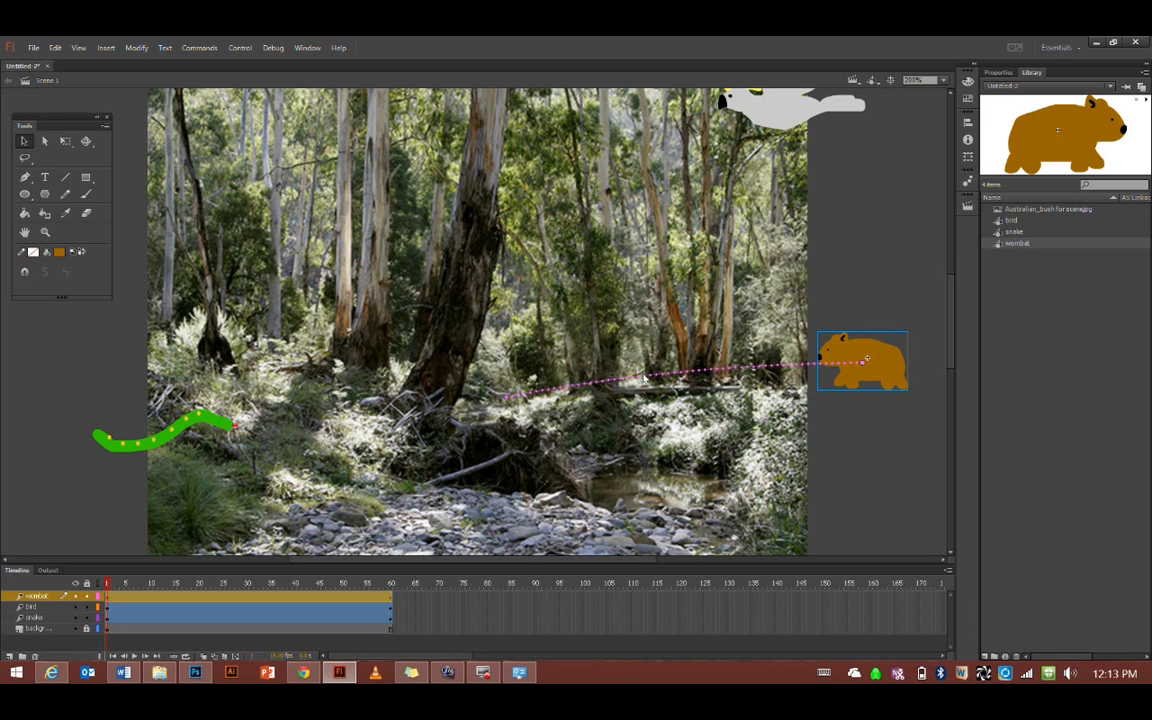
Step: Nudge the wombat slightly up and right at frame 60, and shift its path's starting point slightly up and left
{"action": "left_click_drag", "start_coordinate": [109, 587], "coordinate": [407, 597]}
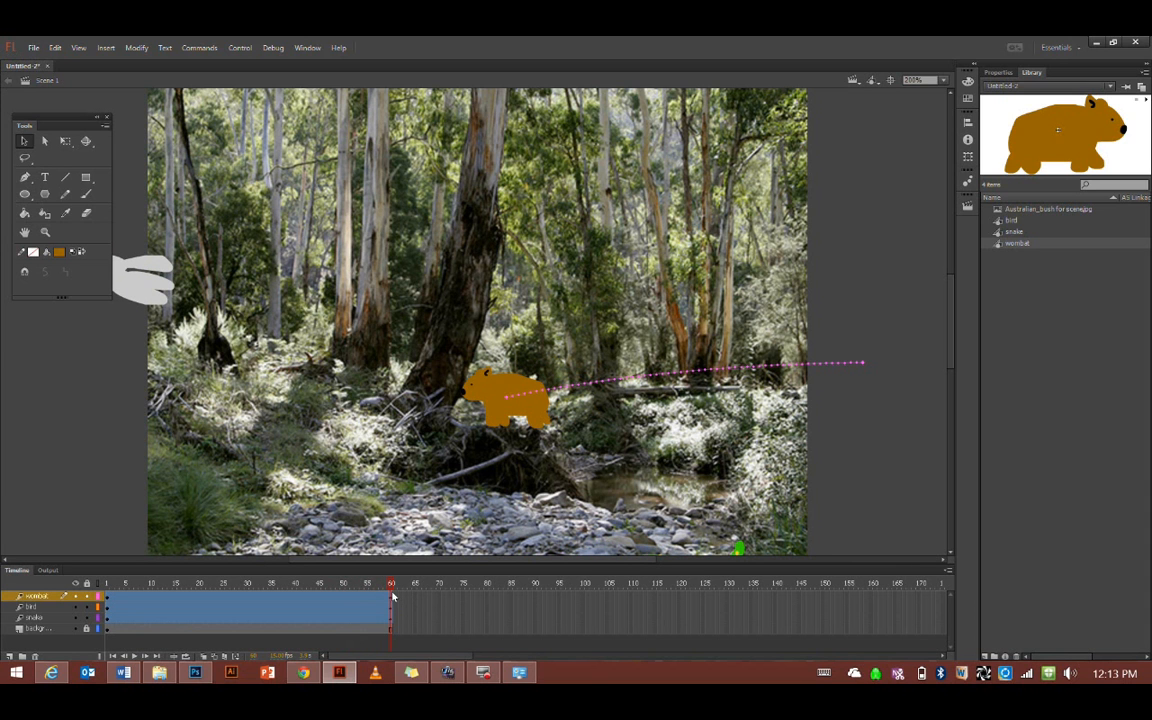
{"action": "left_click", "coordinate": [495, 392]}
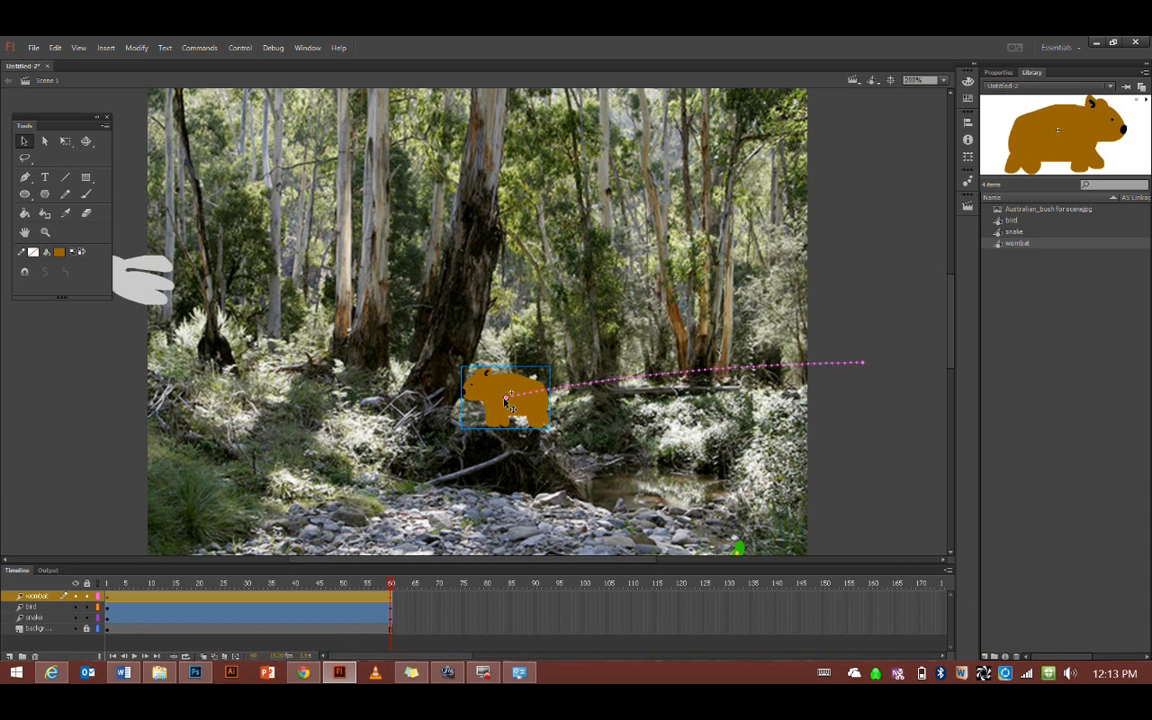
{"action": "left_click_drag", "start_coordinate": [508, 398], "coordinate": [516, 390]}
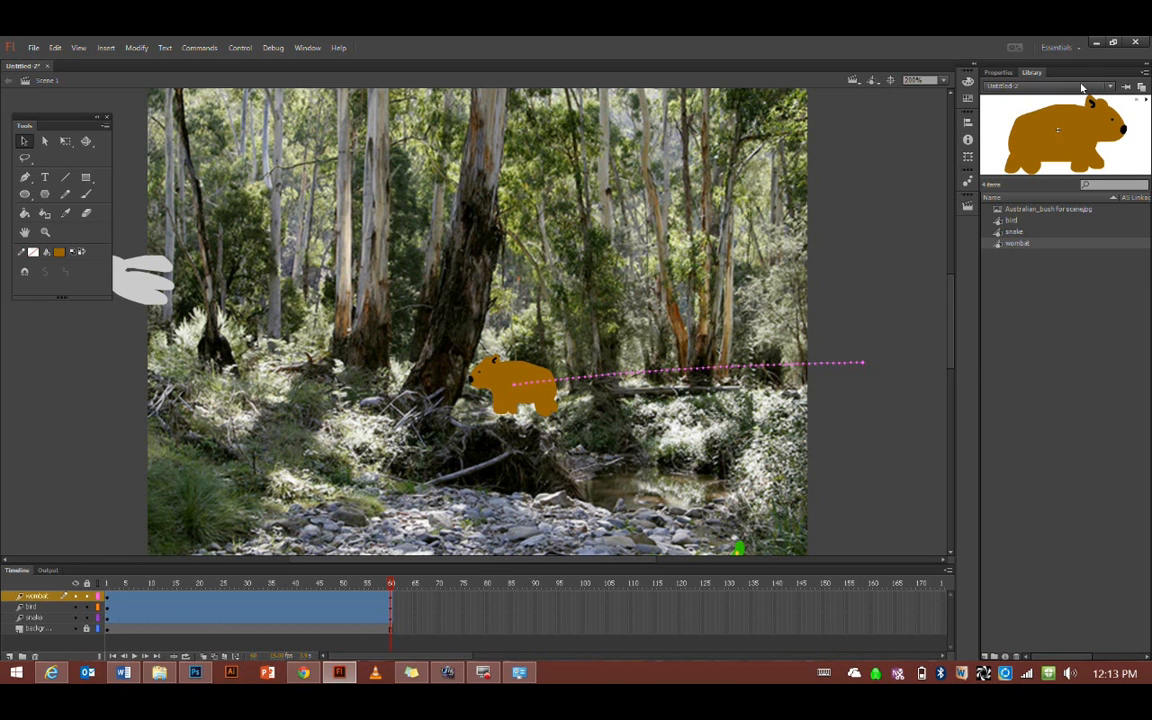
{"action": "left_click_drag", "start_coordinate": [866, 365], "coordinate": [850, 358]}
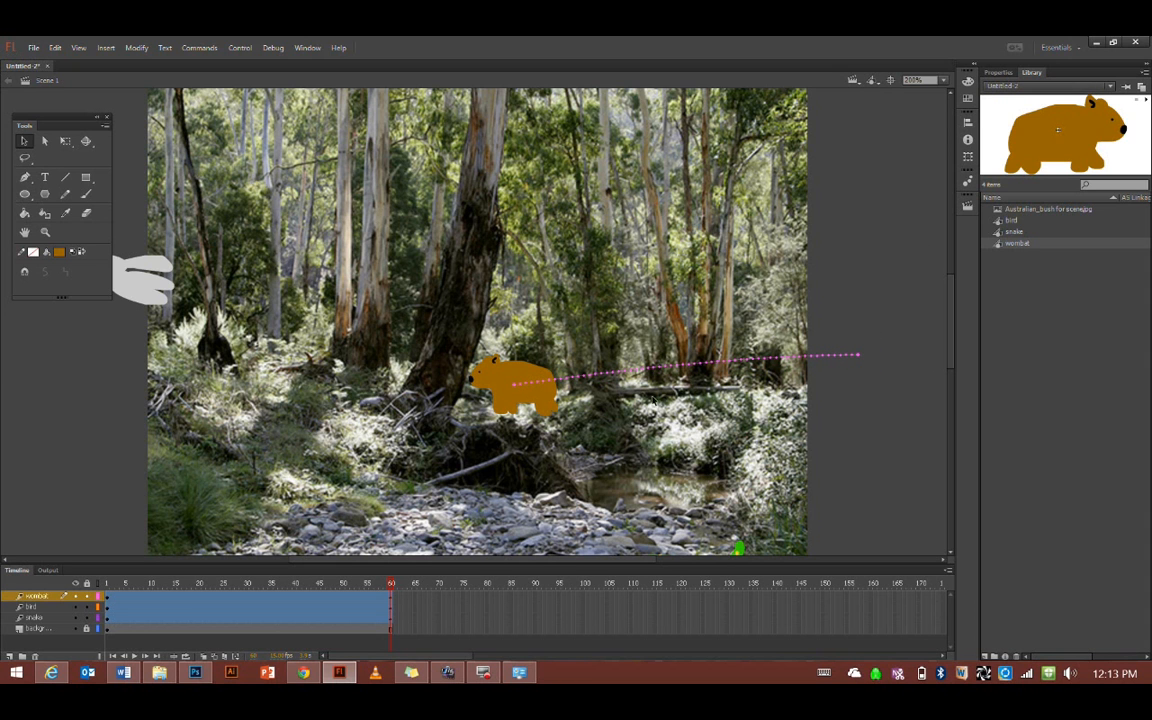
Step: Play the full animation of snake, bird and wombat from frame 1
{"action": "left_click_drag", "start_coordinate": [392, 585], "coordinate": [100, 606]}
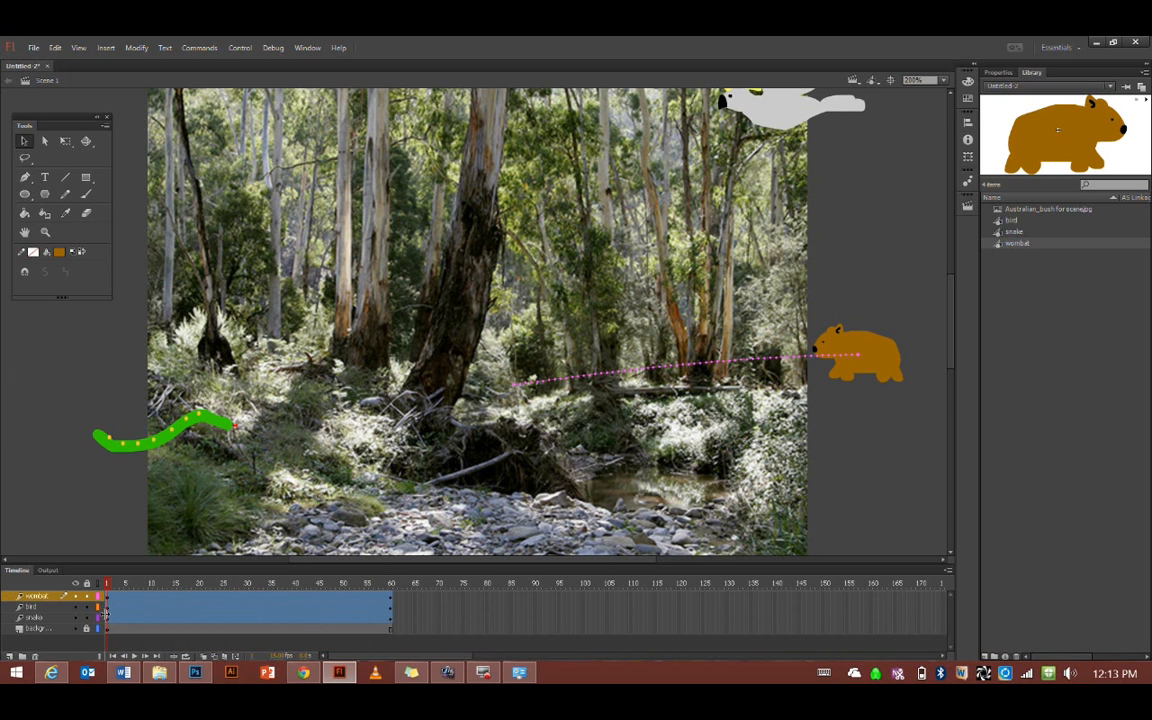
{"action": "left_click", "coordinate": [135, 657]}
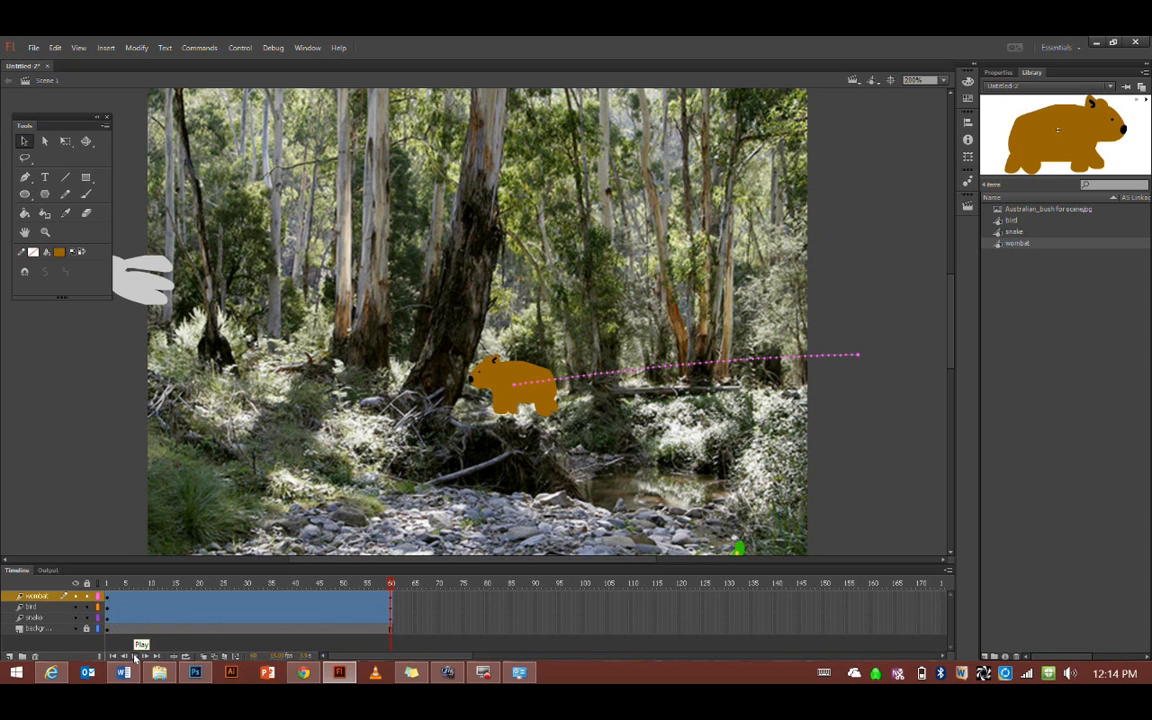
Step: Return to frame 1 and add a new layer named "bird 2" above the wombat layer
{"action": "left_click", "coordinate": [110, 591]}
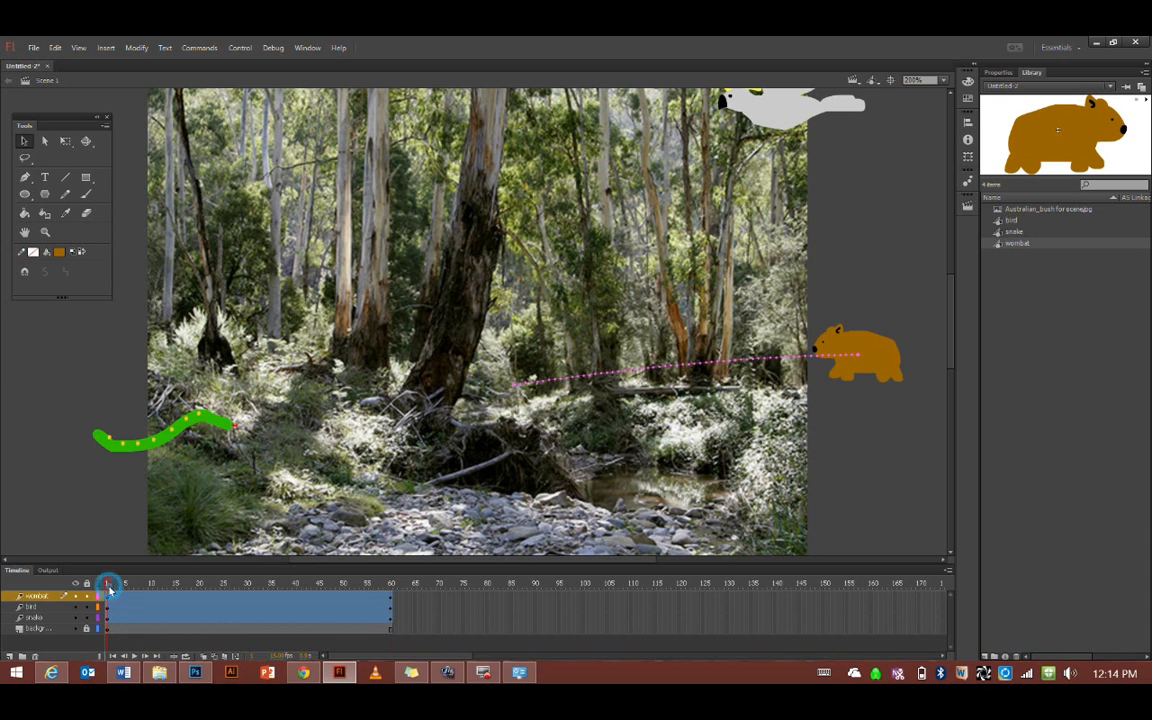
{"action": "left_click", "coordinate": [10, 657]}
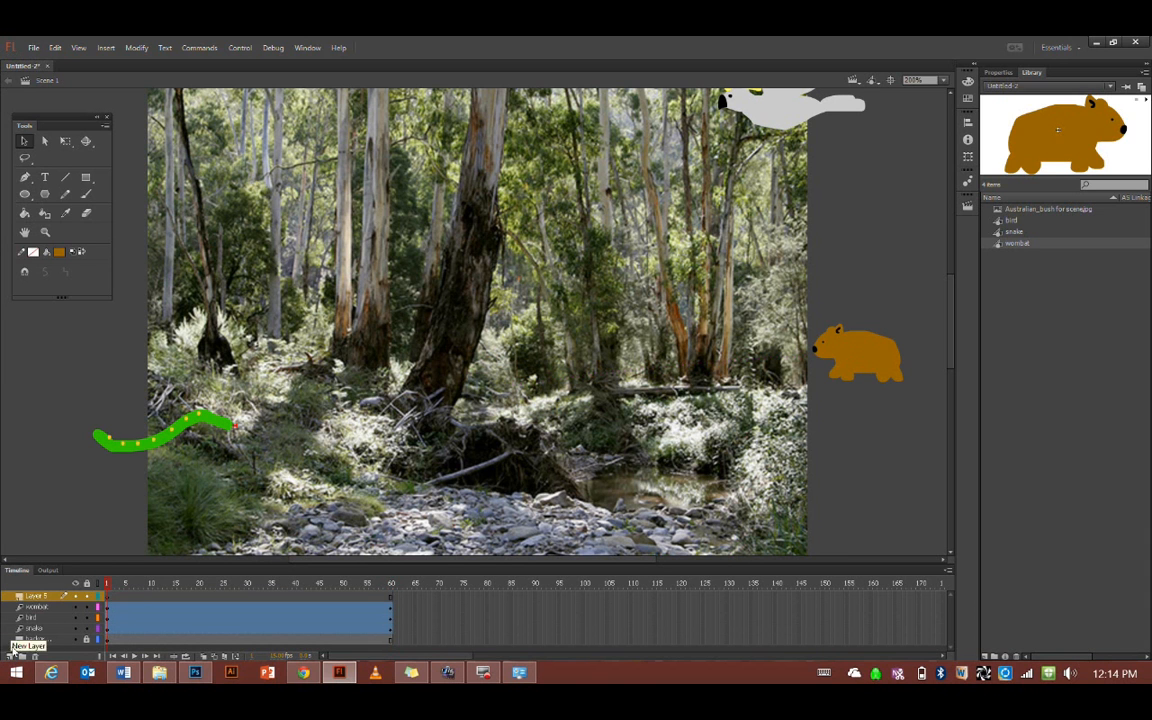
{"action": "double_click", "coordinate": [36, 596]}
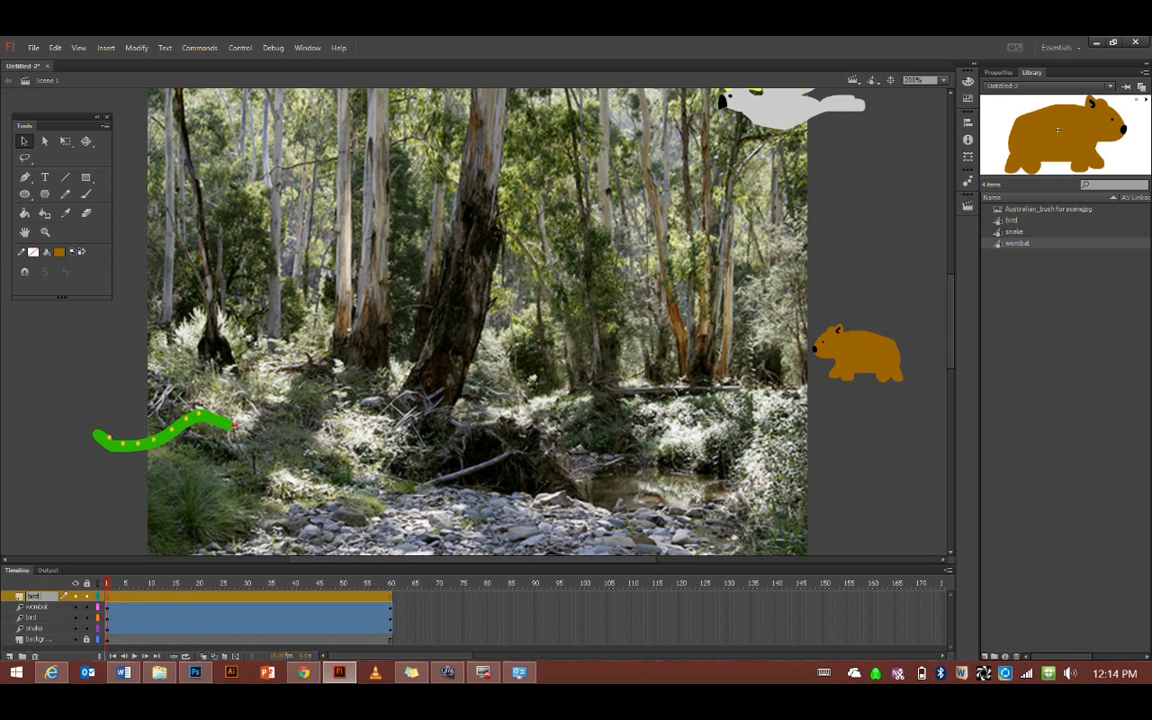
{"action": "left_click", "coordinate": [108, 597]}
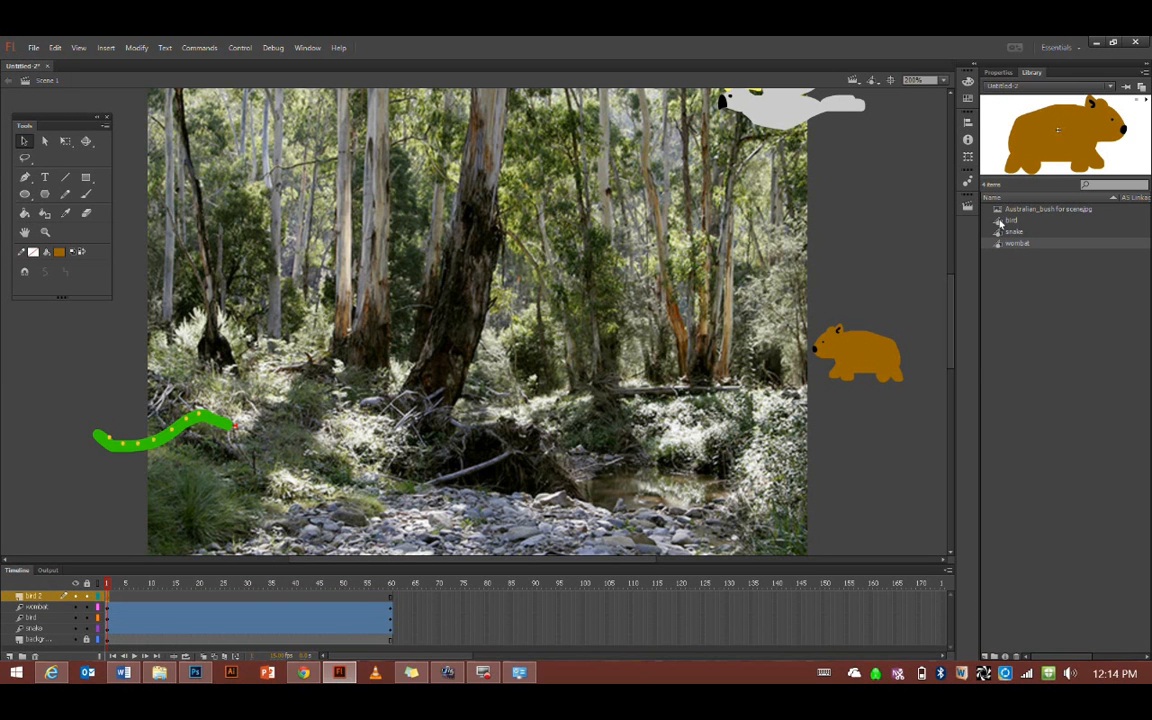
Step: Place another instance of the library's bird symbol on the bird 2 layer, shrunk to a tiny bird in the scene's upper-left corner
{"action": "left_click_drag", "start_coordinate": [998, 222], "coordinate": [286, 156]}
{"action": "left_click", "coordinate": [65, 141]}
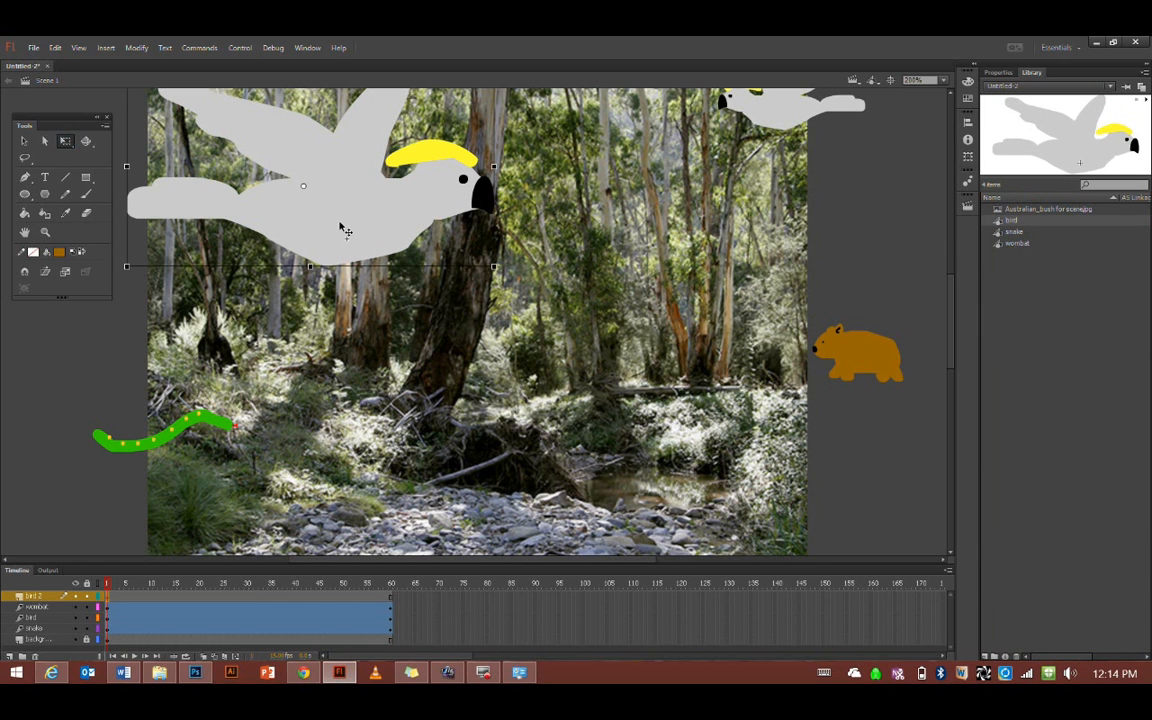
{"action": "left_click_drag", "start_coordinate": [495, 268], "coordinate": [185, 111]}
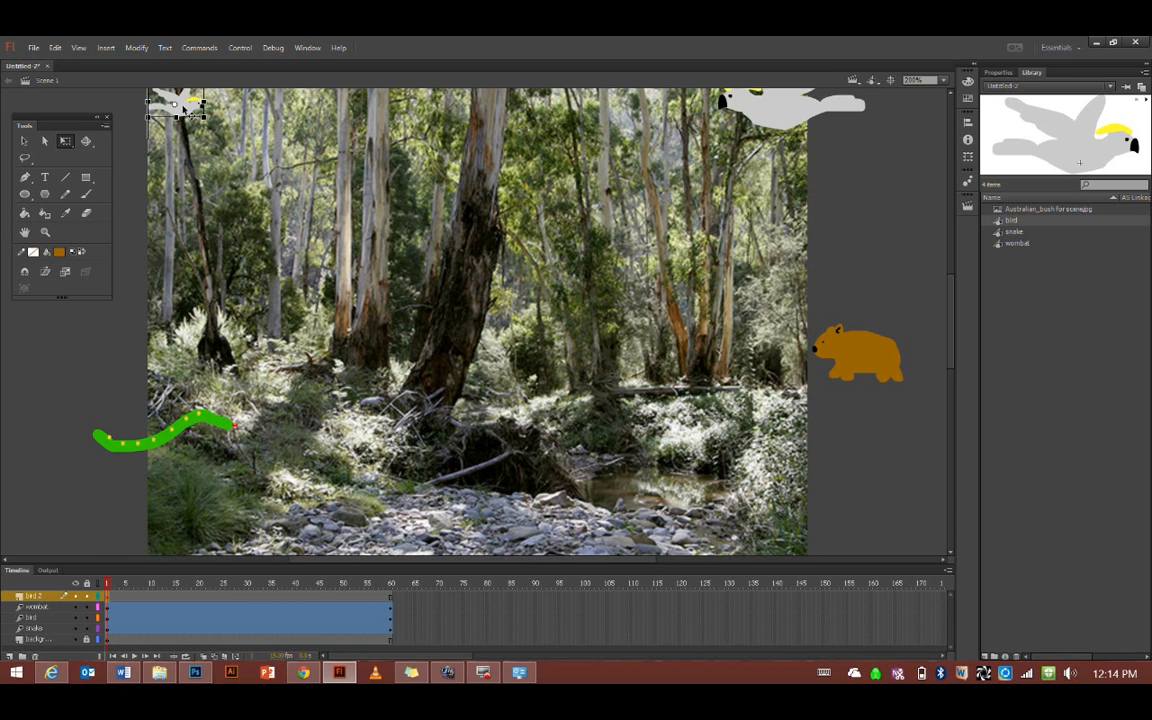
Step: Create a motion tween on the bird 2 layer and switch to the Selection tool
{"action": "right_click", "coordinate": [110, 600]}
{"action": "left_click", "coordinate": [150, 283]}
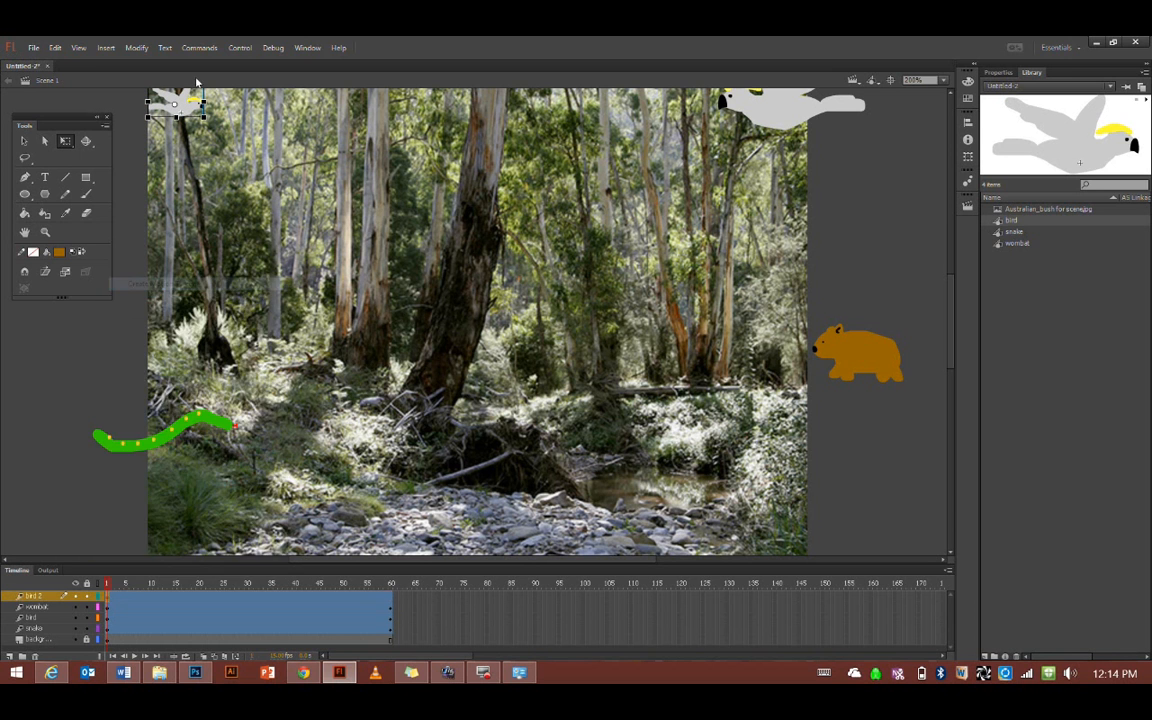
{"action": "left_click", "coordinate": [24, 141]}
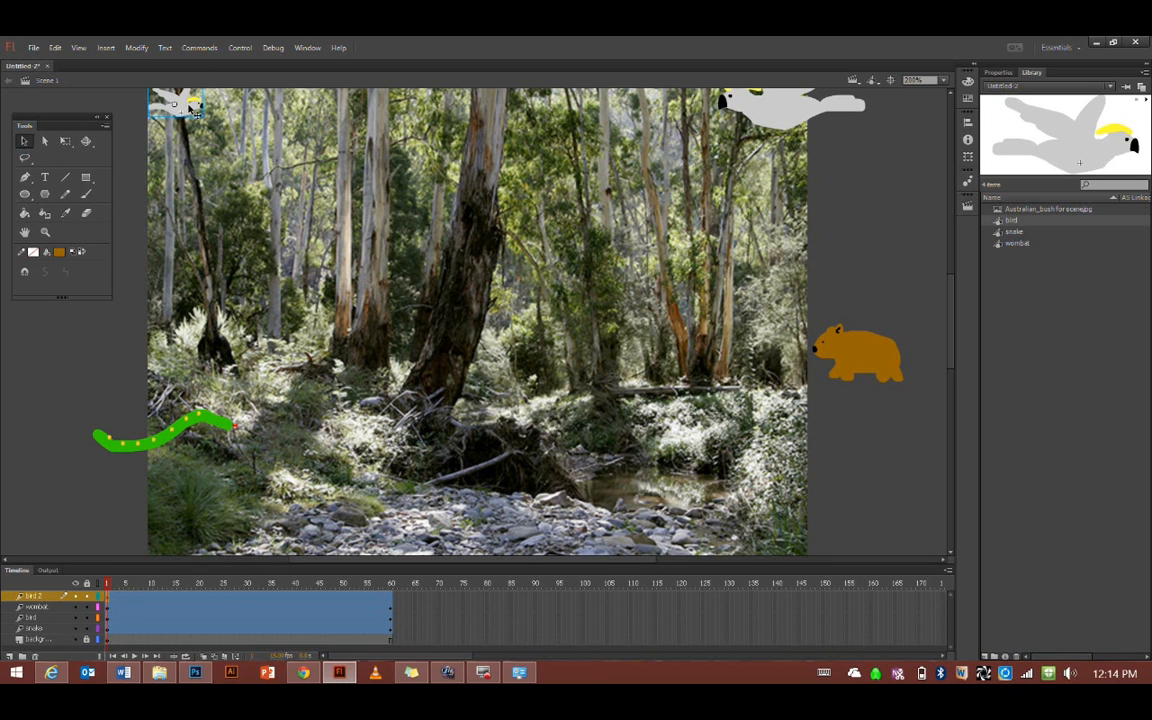
Step: Try moving the small bird beyond the scene's right edge at frame 1, and undo the move
{"action": "left_click_drag", "start_coordinate": [190, 109], "coordinate": [810, 196]}
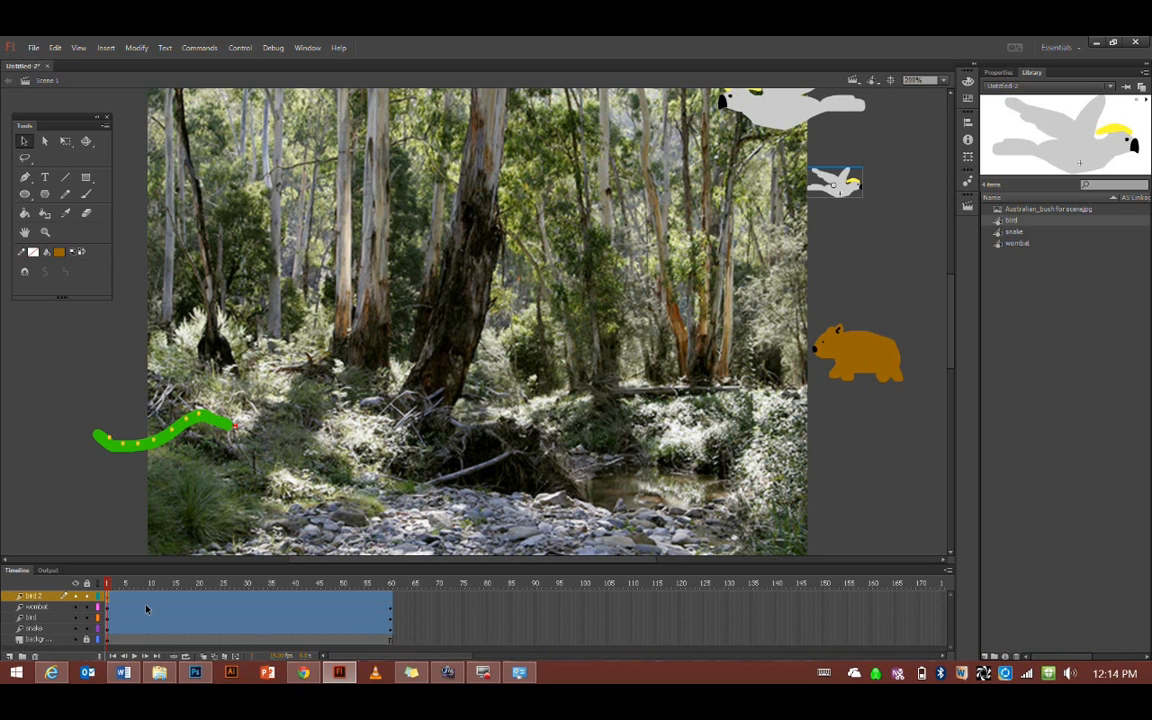
{"action": "key", "text": "ctrl+z"}
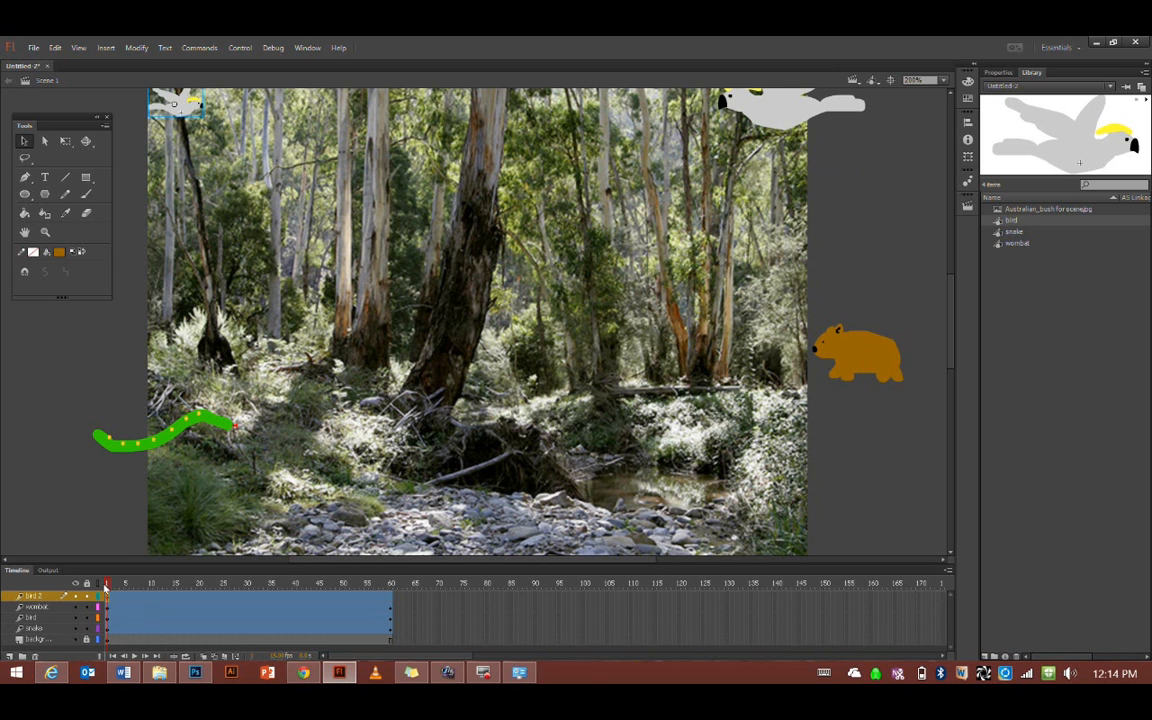
Step: At frame 60, move the small bird just beyond the scene's right edge and bend its motion path into a downward curve
{"action": "left_click_drag", "start_coordinate": [107, 589], "coordinate": [391, 584]}
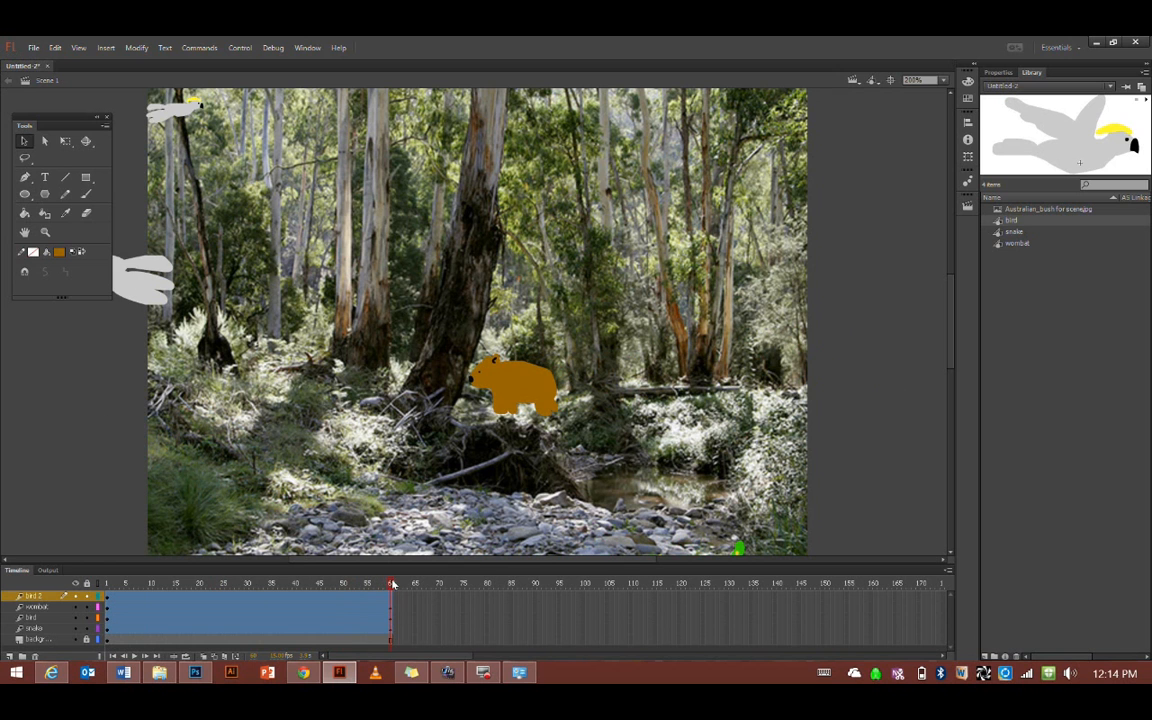
{"action": "left_click_drag", "start_coordinate": [195, 115], "coordinate": [860, 168]}
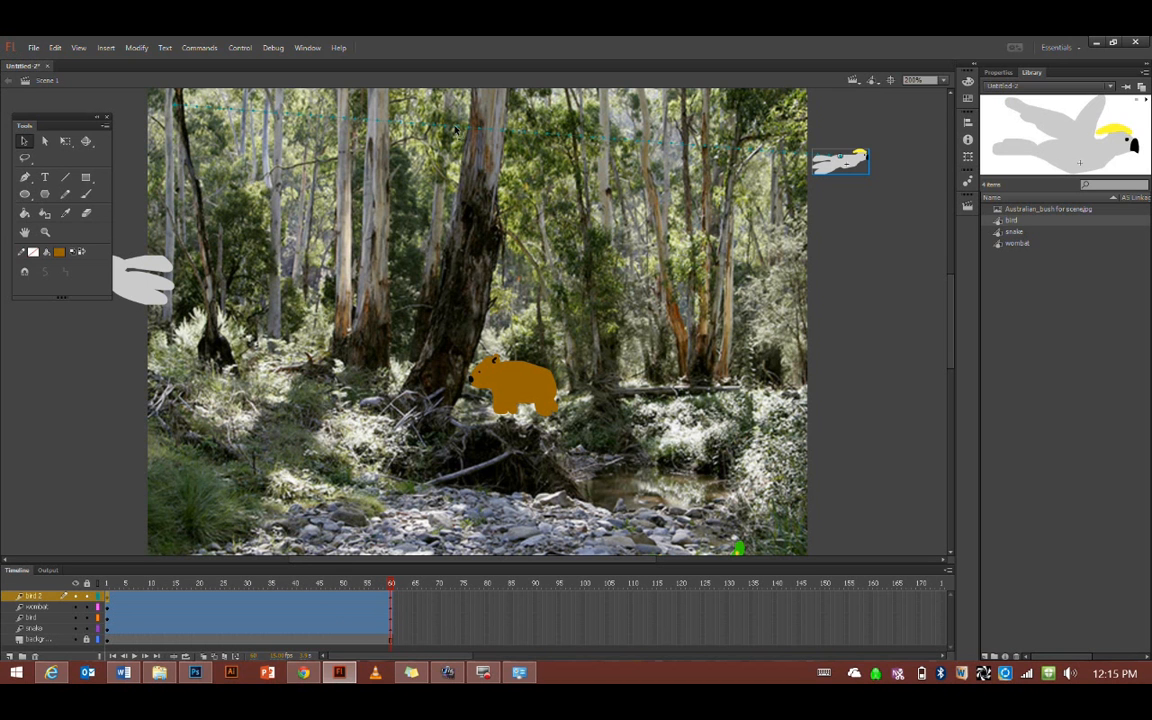
{"action": "left_click_drag", "start_coordinate": [457, 130], "coordinate": [435, 198]}
Step: Play the animation from frame 1 to check the second bird's flight with the other animals
{"action": "left_click", "coordinate": [108, 585]}
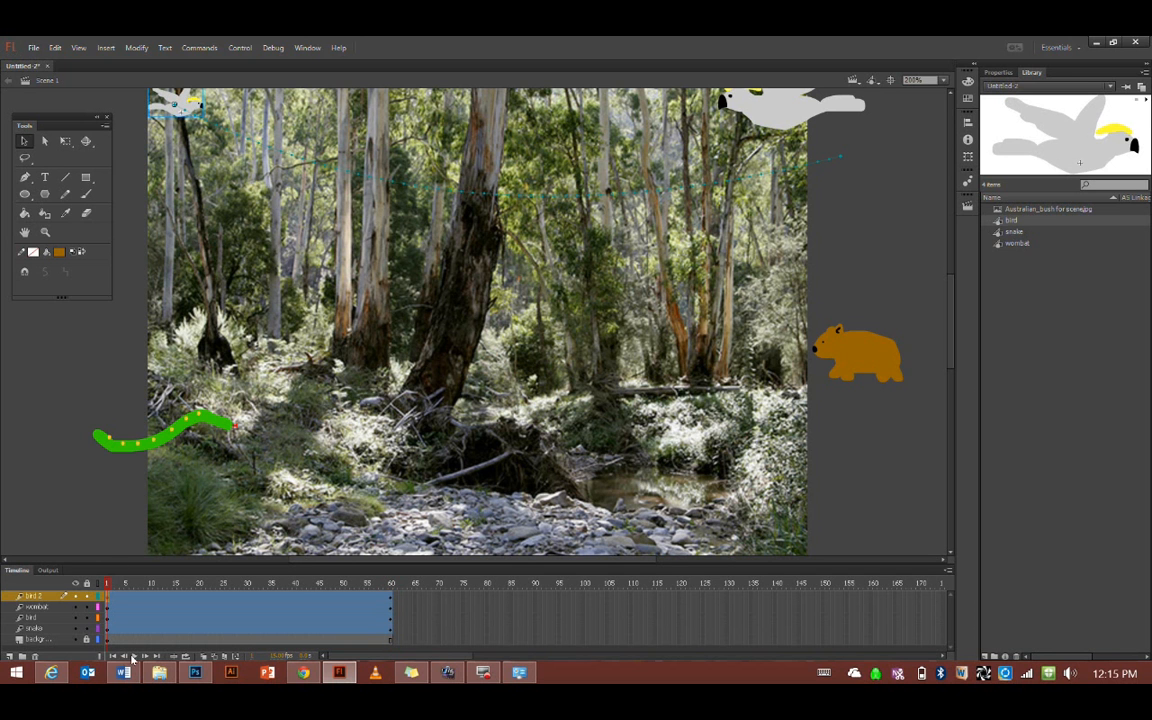
{"action": "left_click", "coordinate": [133, 657]}
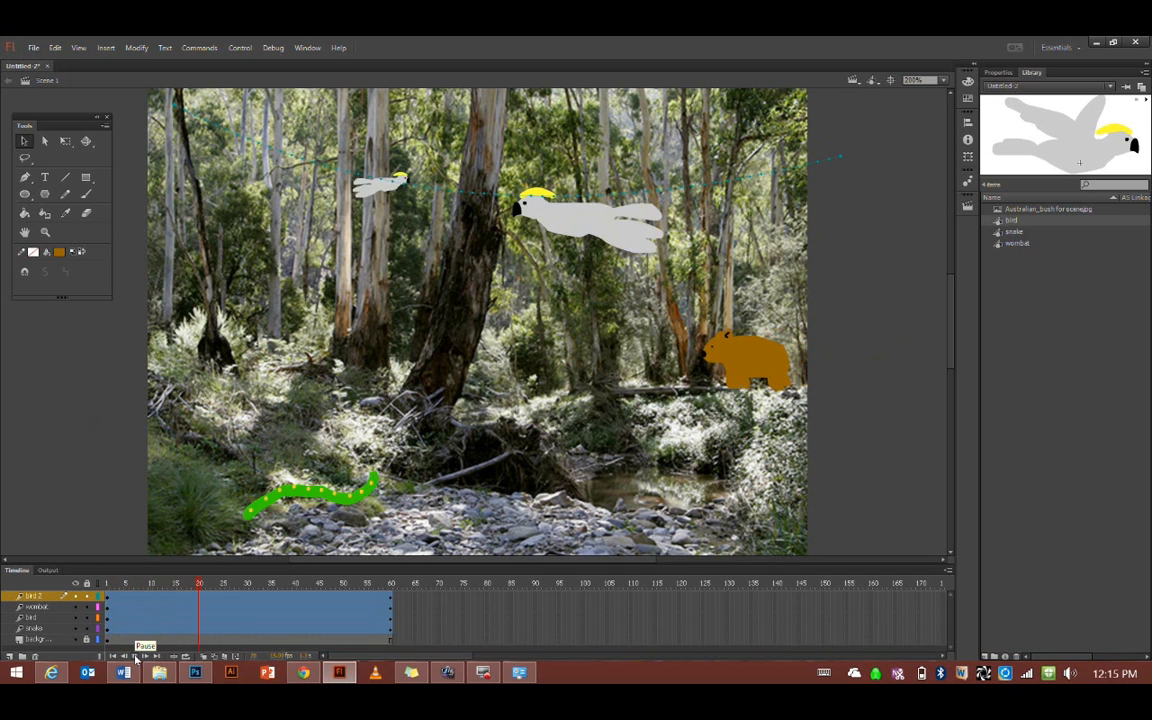